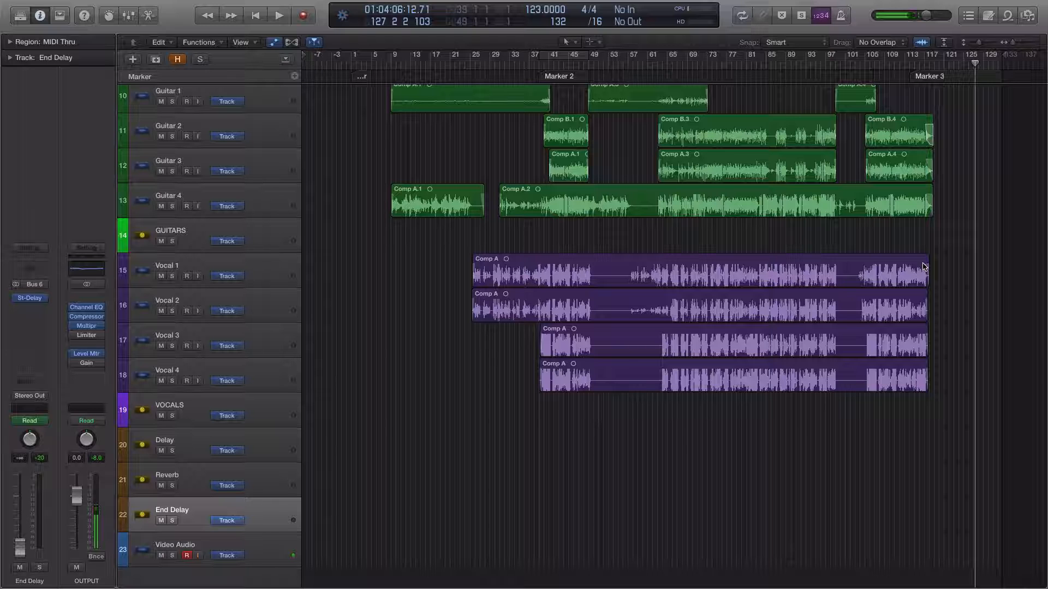
Select the Guitar 2 and Guitar 3 tracks to examine their regions across the song
scroll(909, 229, "up", 5)
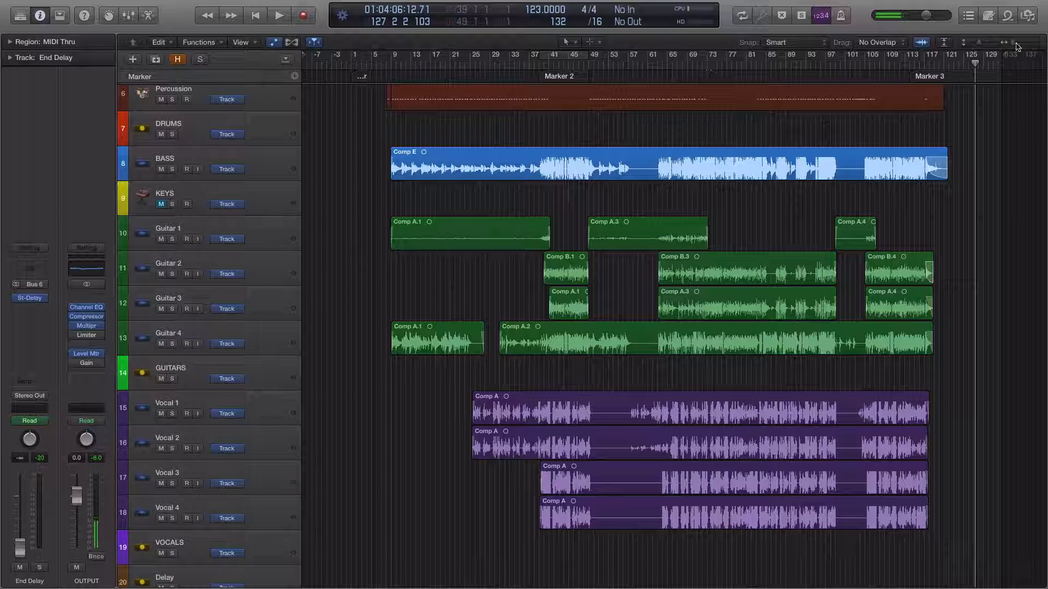
left_click_drag(1016, 43, 1017, 43)
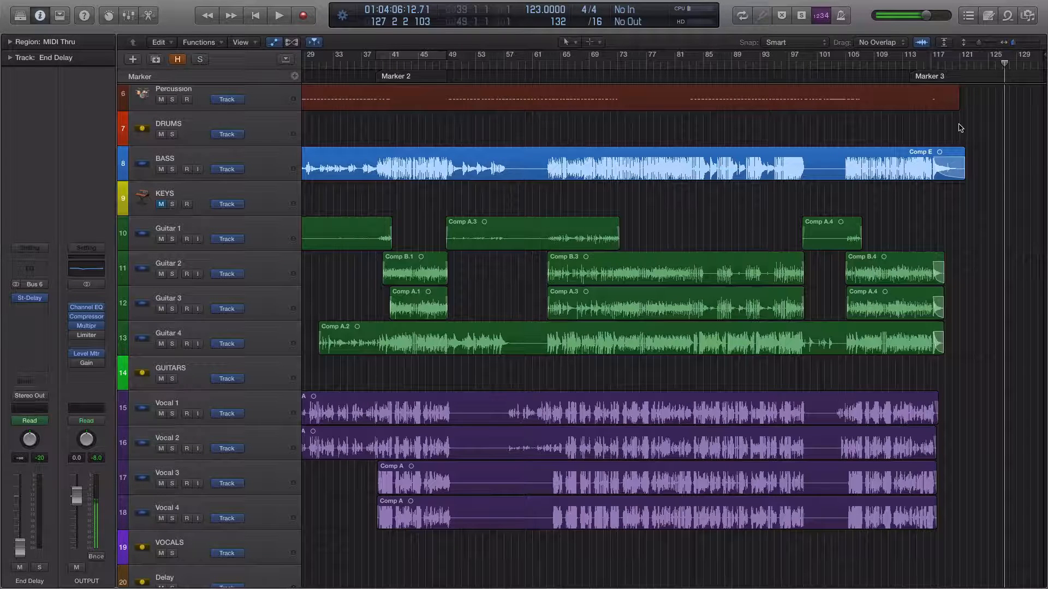
scroll(636, 196, "left", 5)
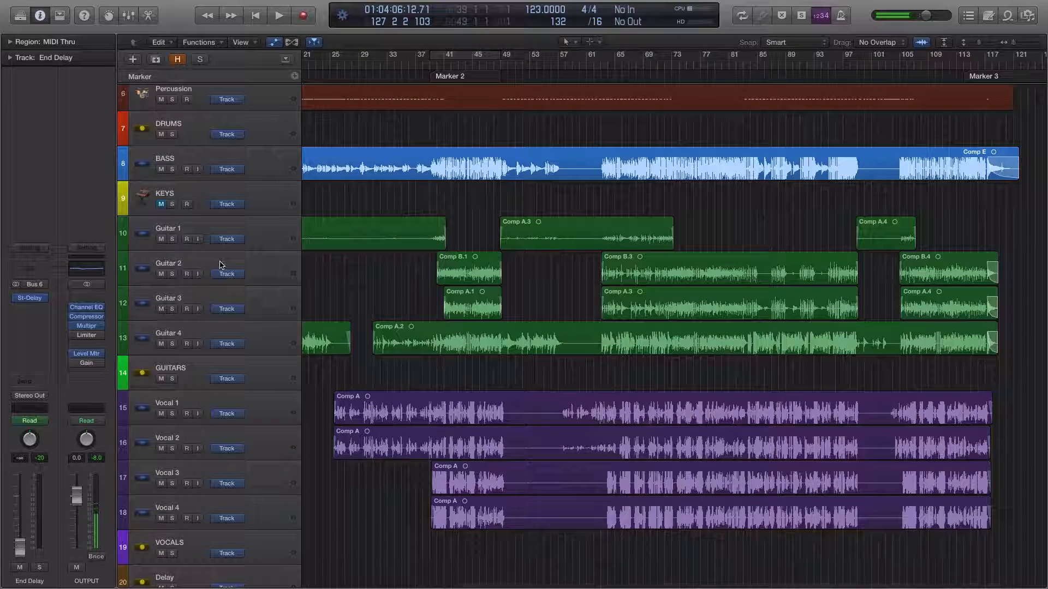
left_click(194, 263)
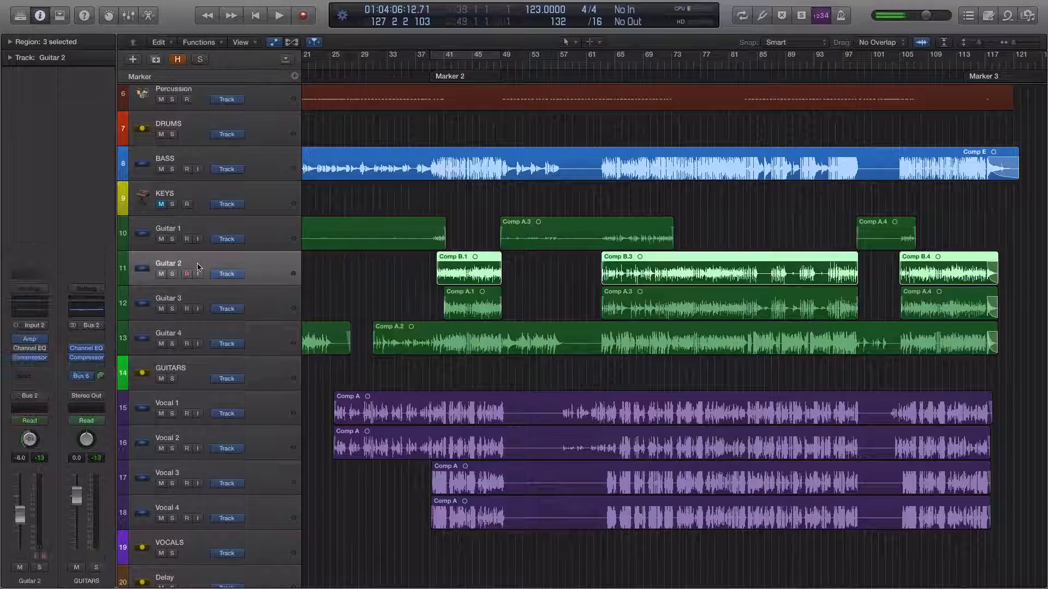
left_click(223, 293, "shift")
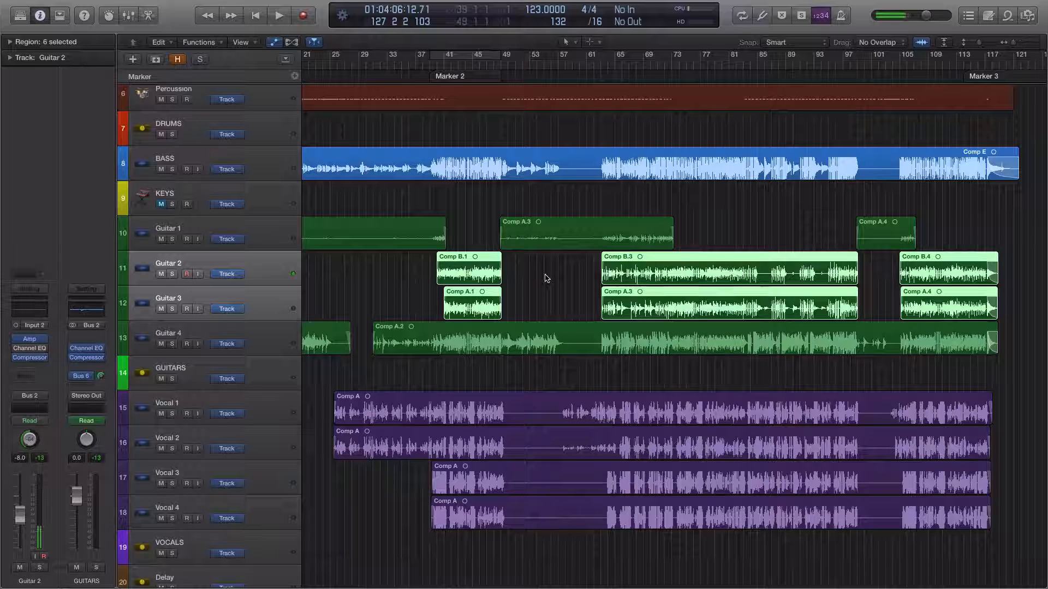
Solo the Guitar 2 track together with the Video Audio track
left_click(183, 262)
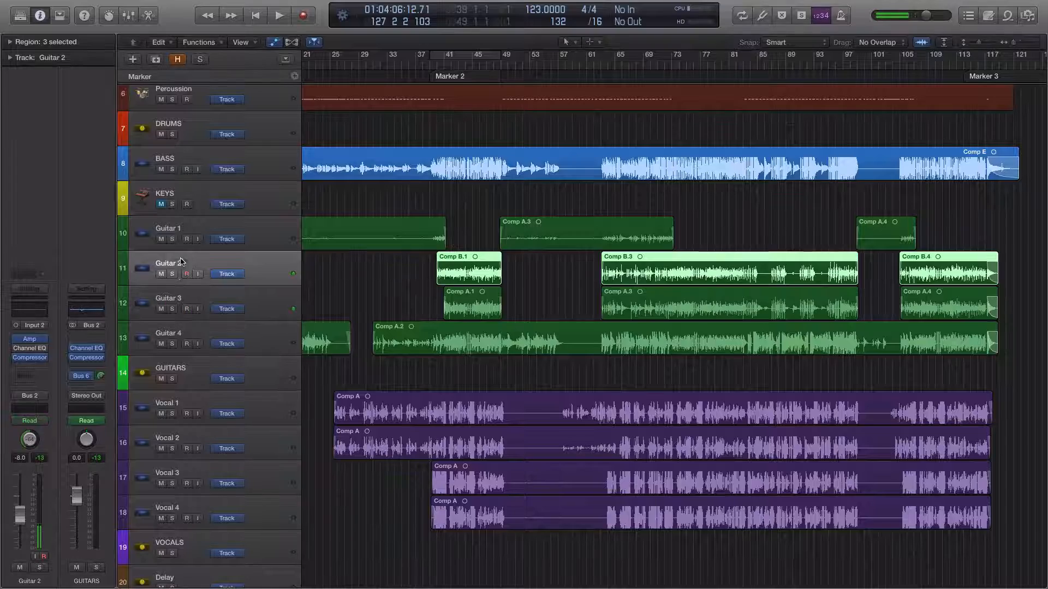
left_click(172, 274)
scroll(326, 280, "down", 5)
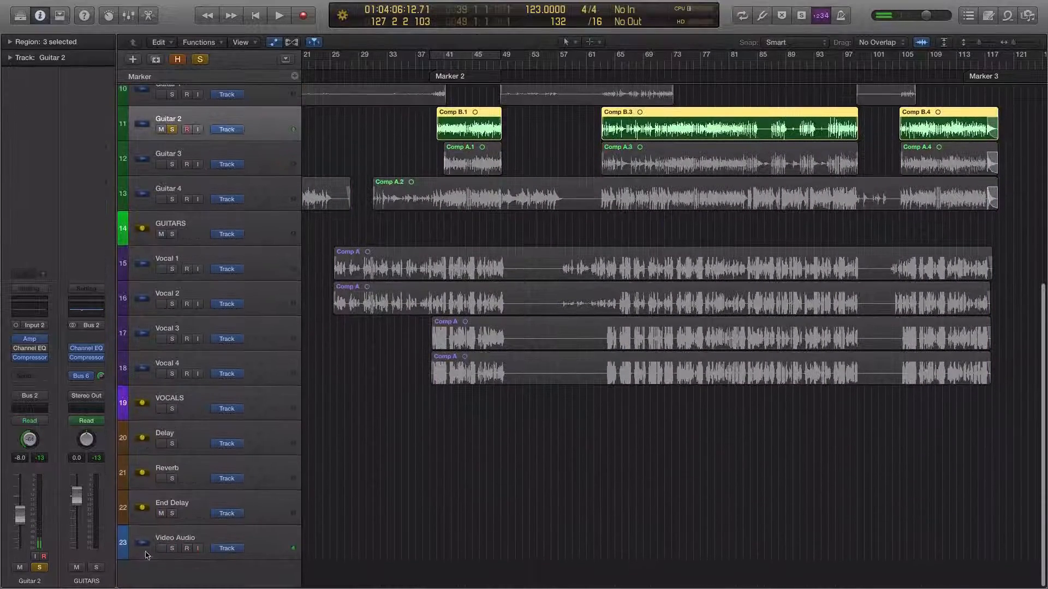
left_click(172, 548)
scroll(349, 527, "up", 6)
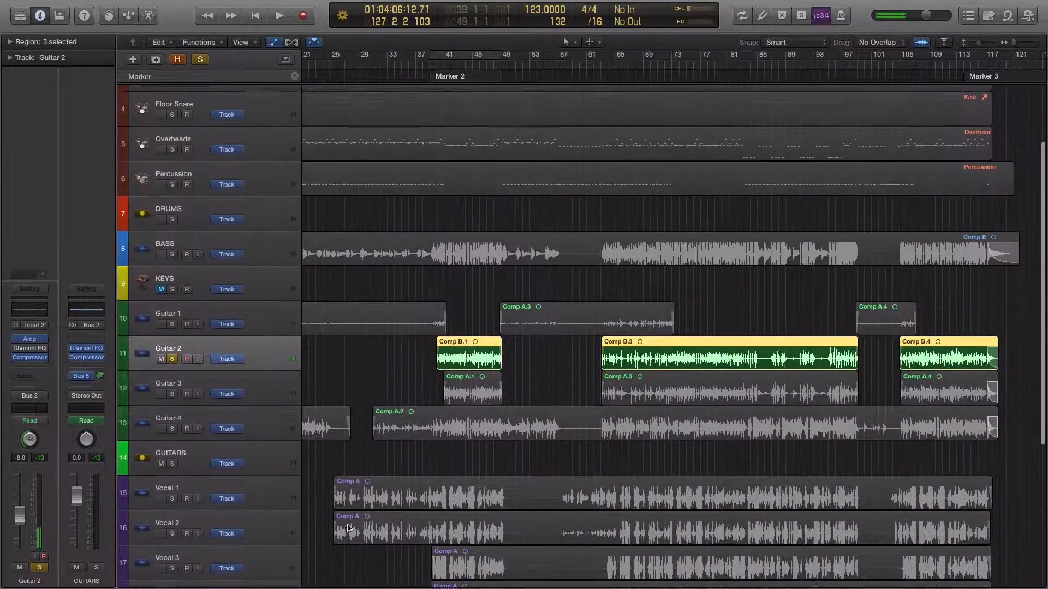
Play the soloed Guitar 2 from bar 47 through the end of its Comp B.1 region
scroll(367, 502, "down", 3)
scroll(433, 262, "up", 2)
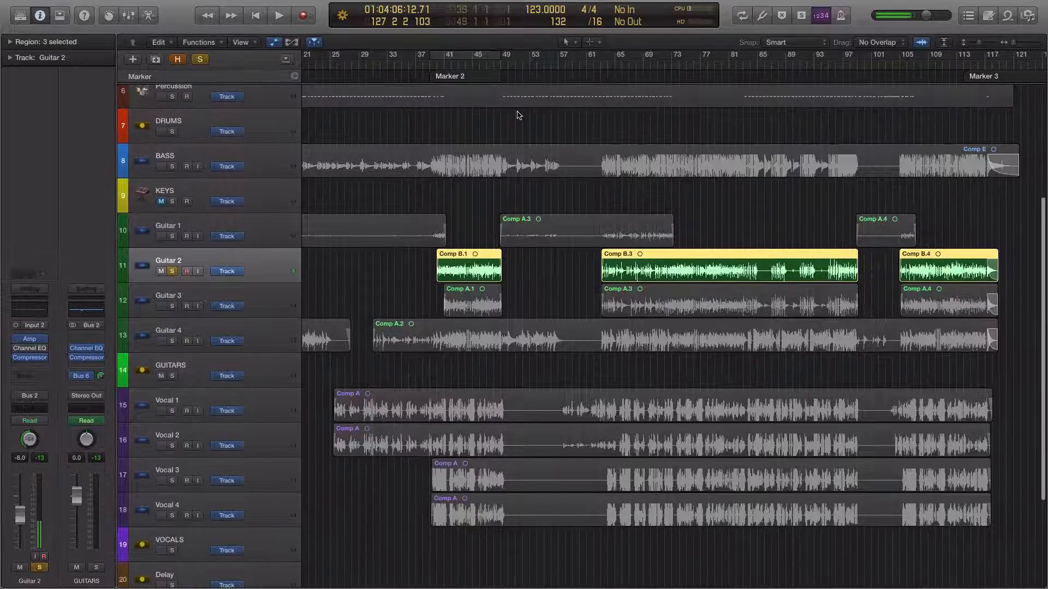
scroll(489, 66, "left", 1)
left_click(490, 66)
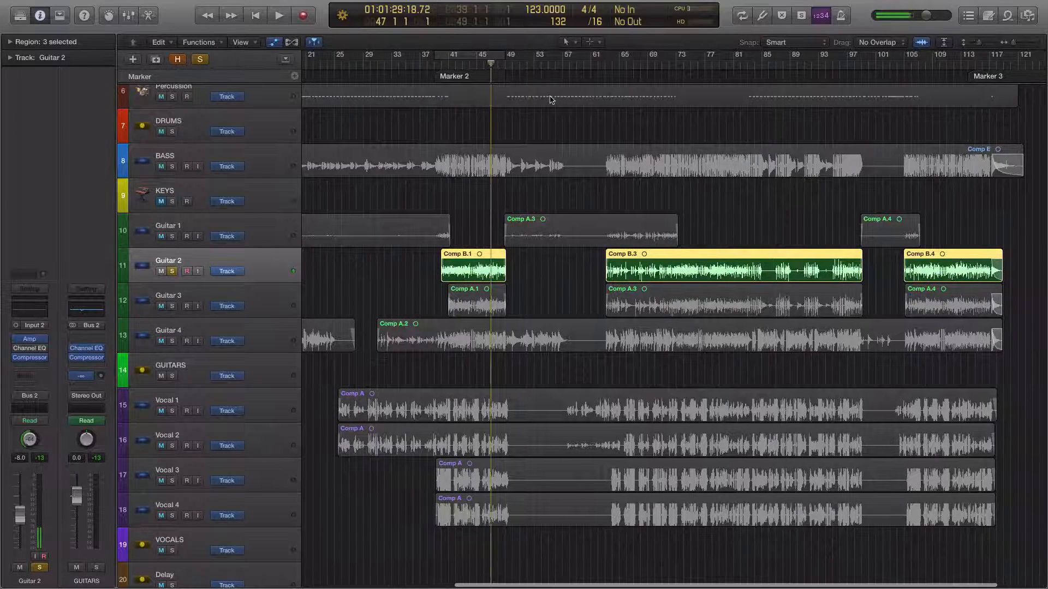
key("space")
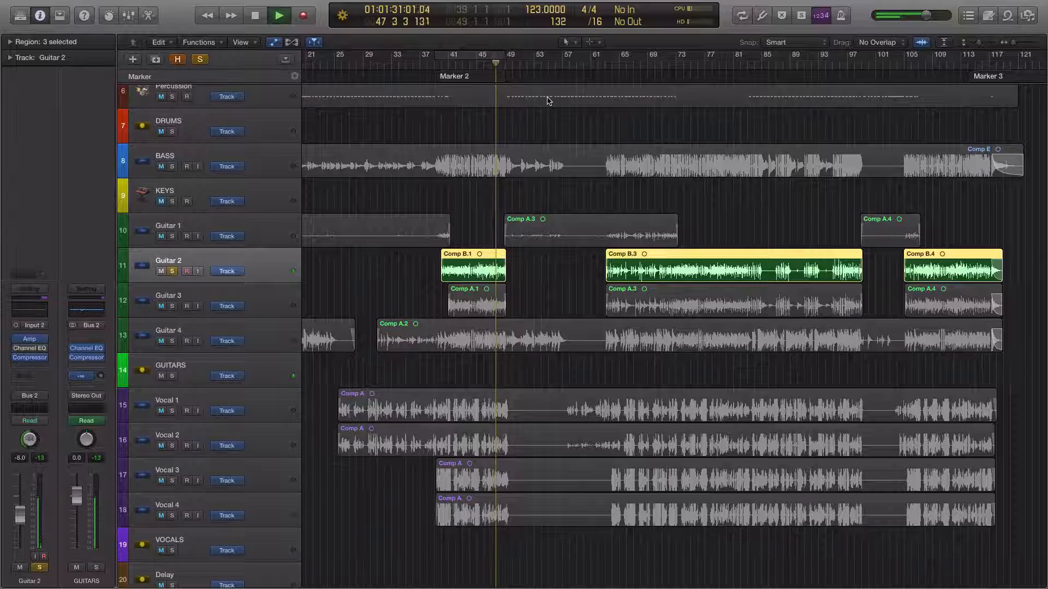
key("space")
Play the soloed Guitar 2 near the end of its Comp B.3 region
scroll(663, 169, "right", 2)
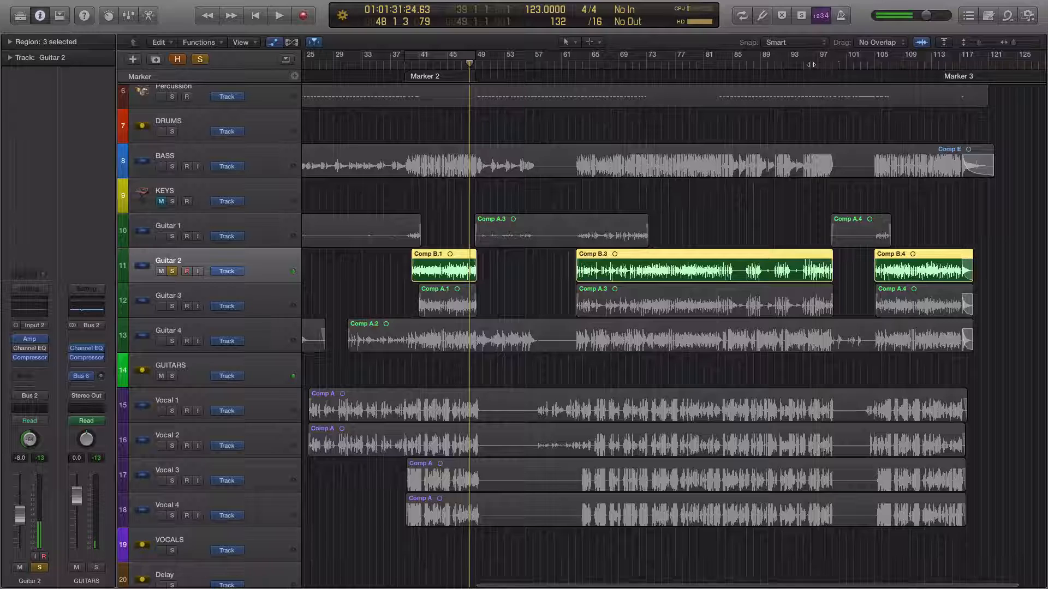
left_click_drag(810, 65, 803, 65)
key("space")
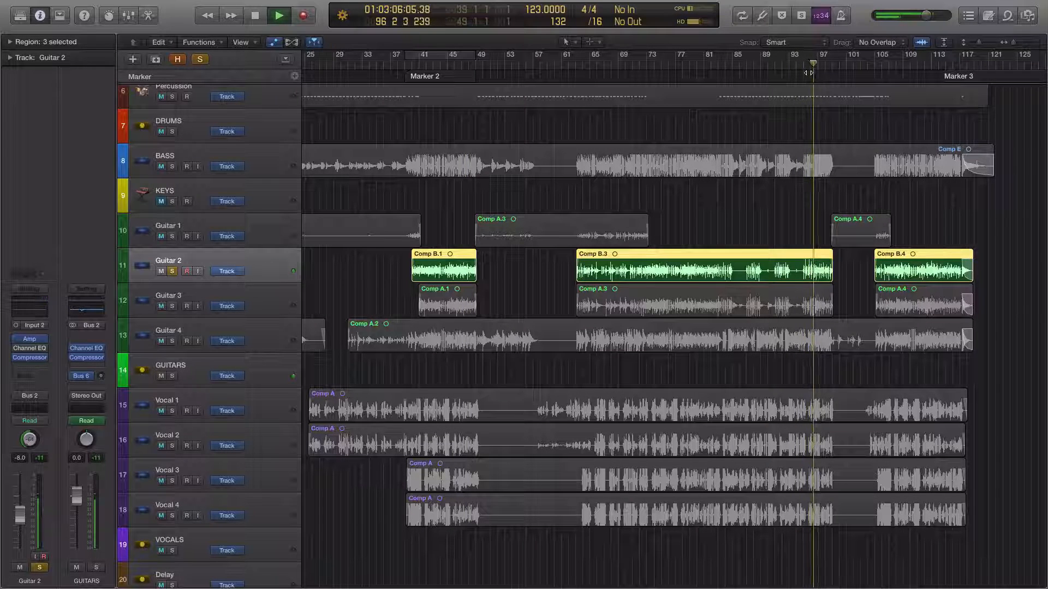
key("space")
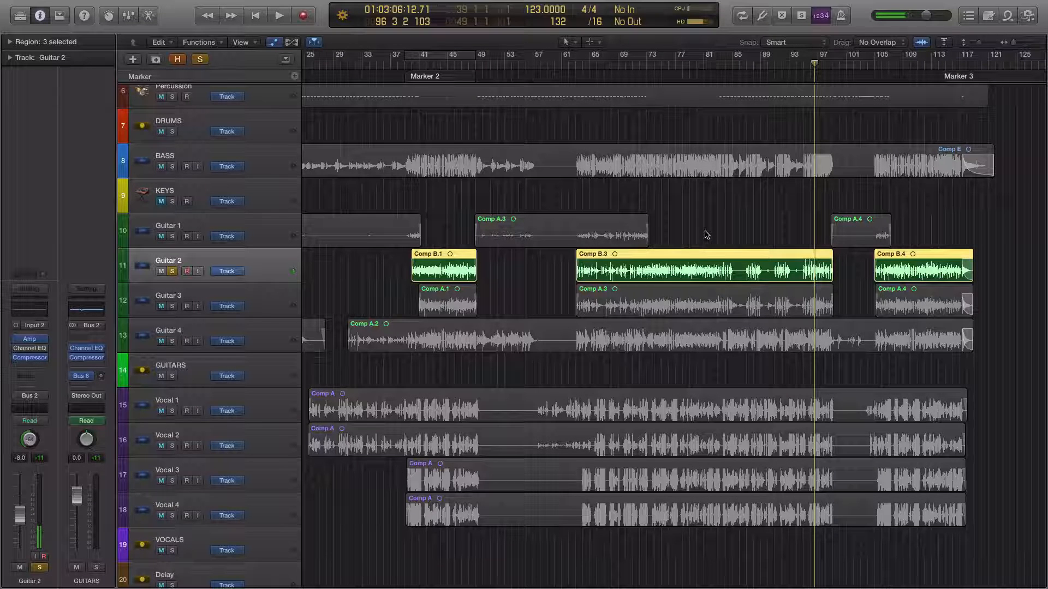
Remove the solo from the Guitar 2 and Video Audio tracks
scroll(708, 235, "down", 2)
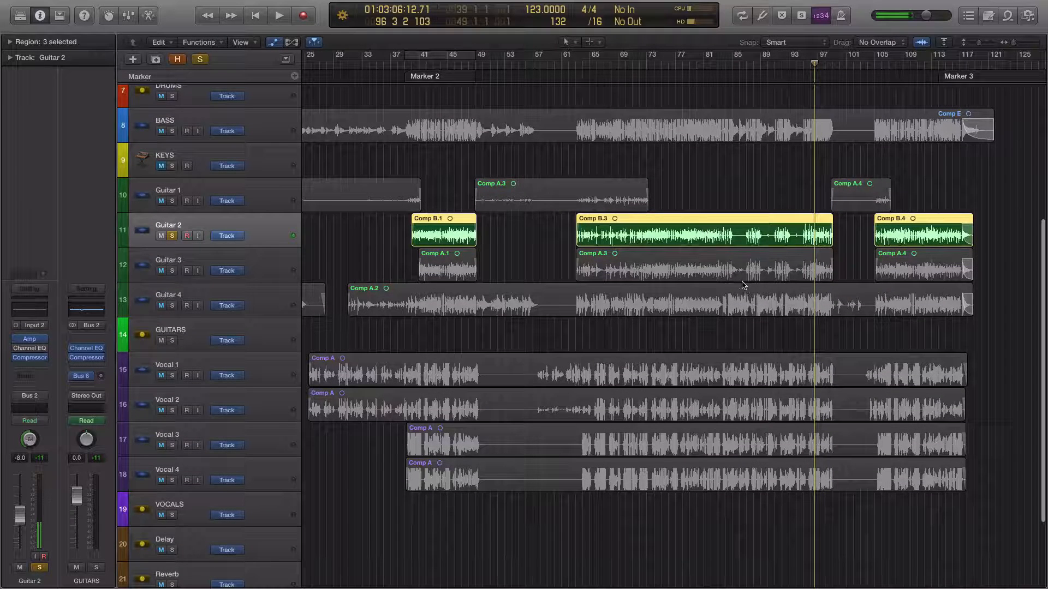
left_click(172, 236)
scroll(209, 518, "down", 5)
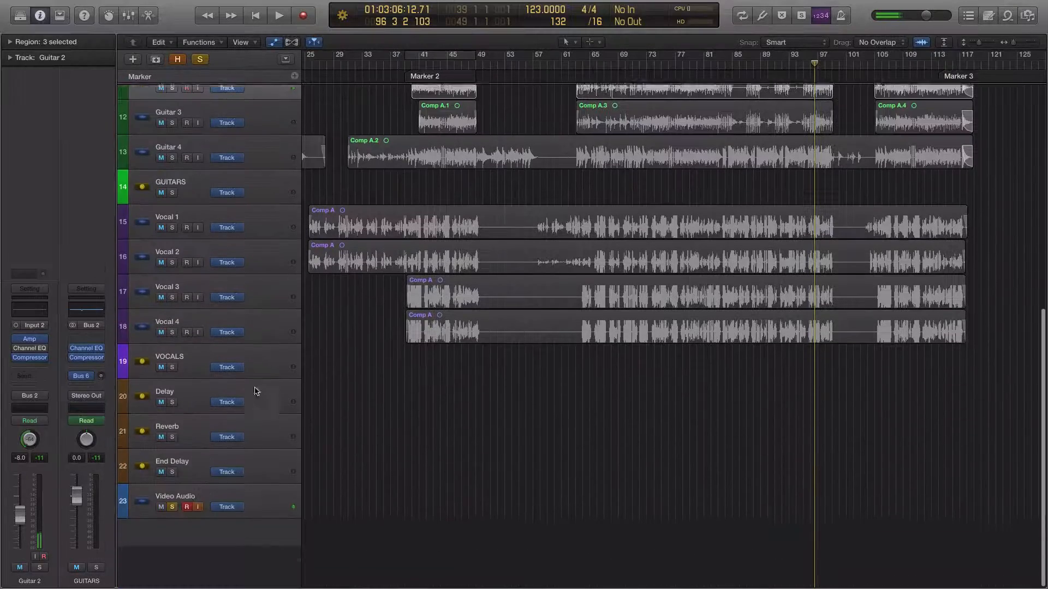
scroll(209, 519, "up", 5)
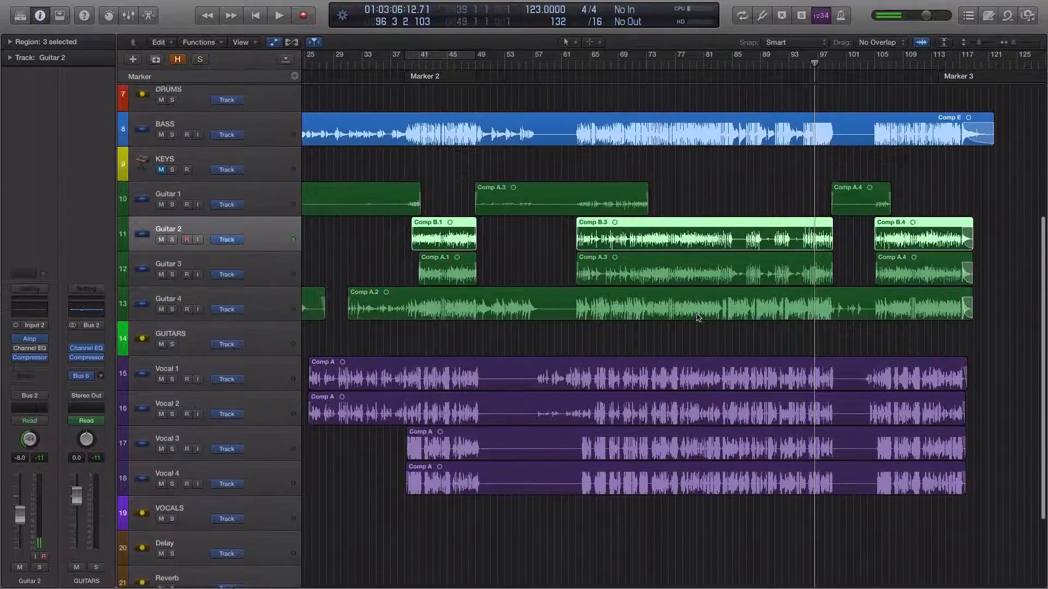
Play the full mix from bar 94 and stop it around bar 96
left_click(798, 62)
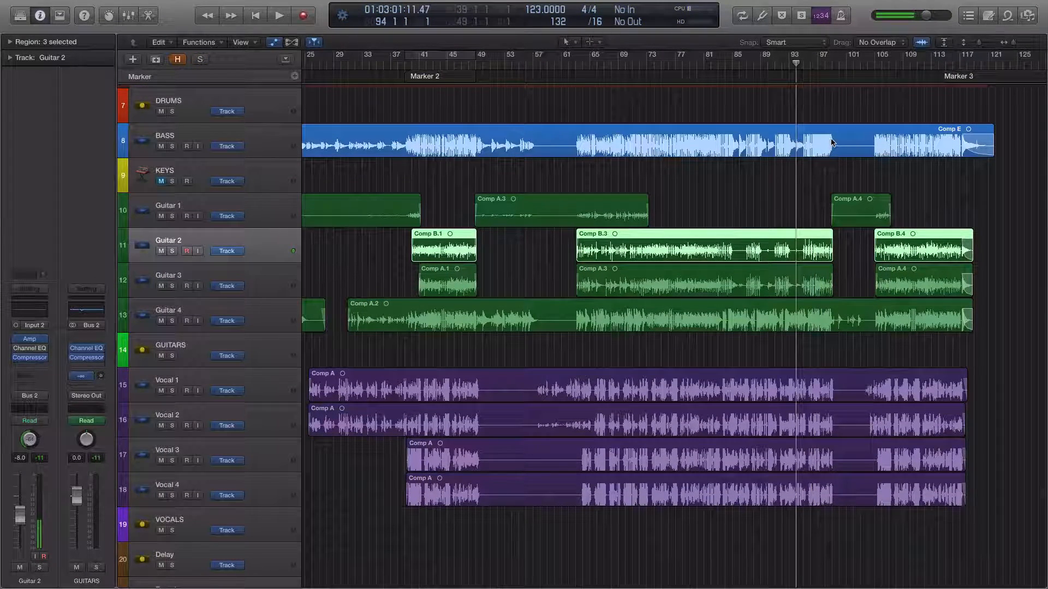
key("space")
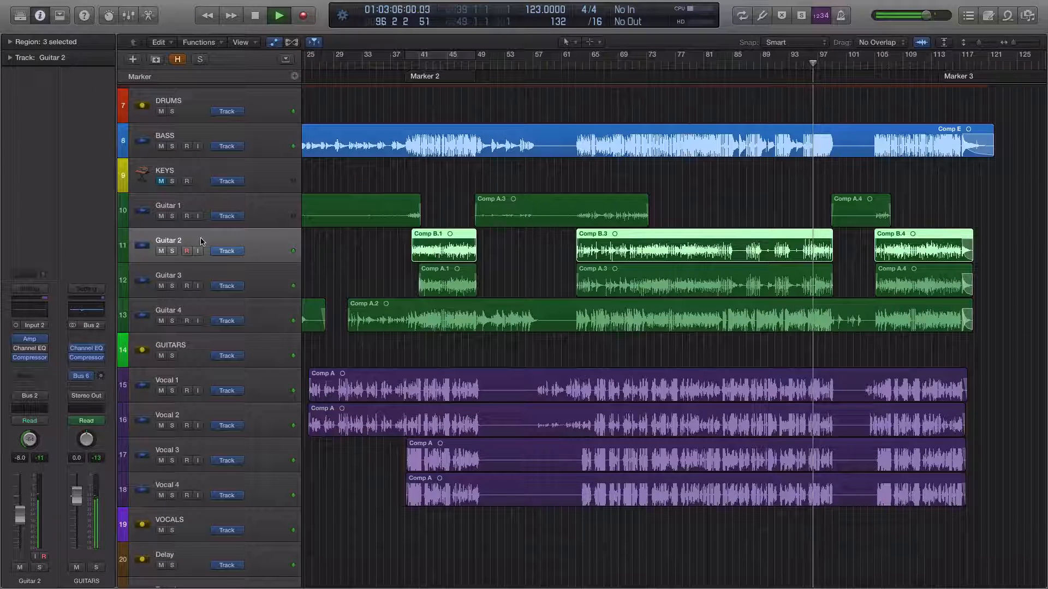
key("space")
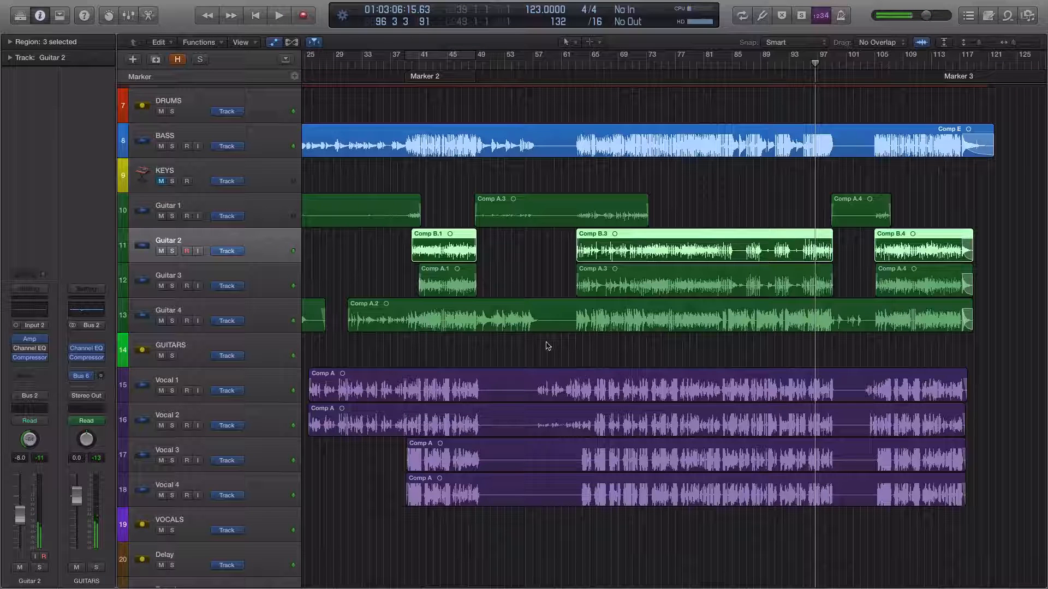
scroll(547, 346, "right", 3)
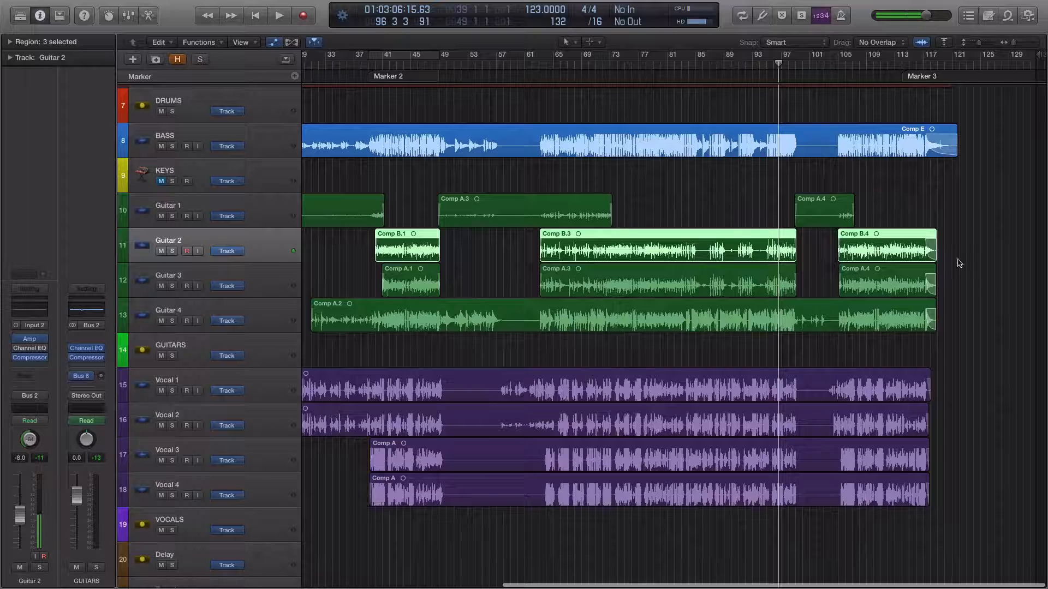
left_click_drag(940, 250, 1008, 251)
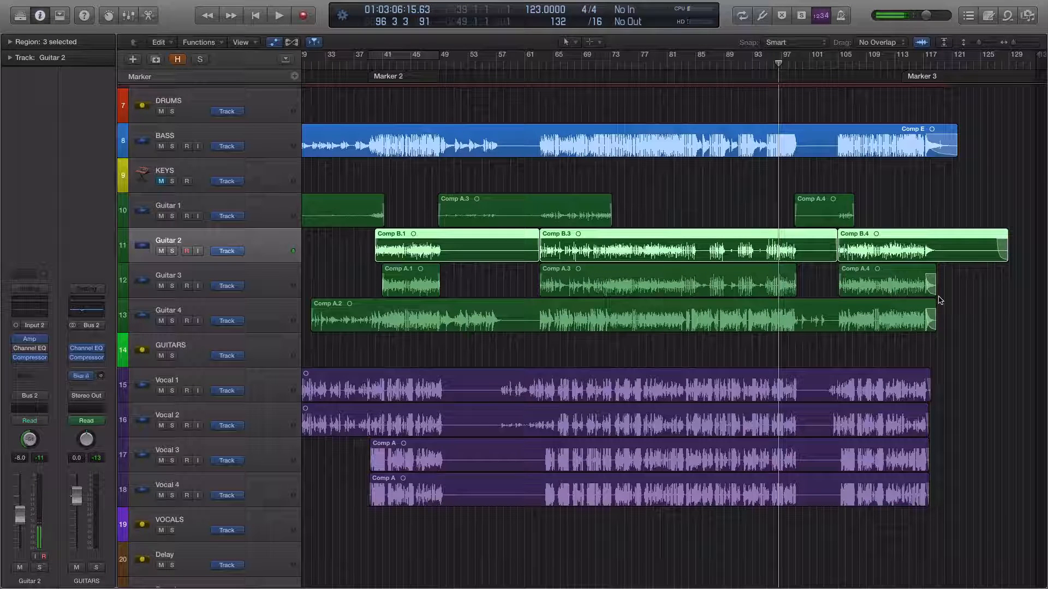
key("super+z")
Extend the last regions of Guitar 2, Guitar 3 and Guitar 4 to about bars 128, 129 and 124
left_click(944, 258)
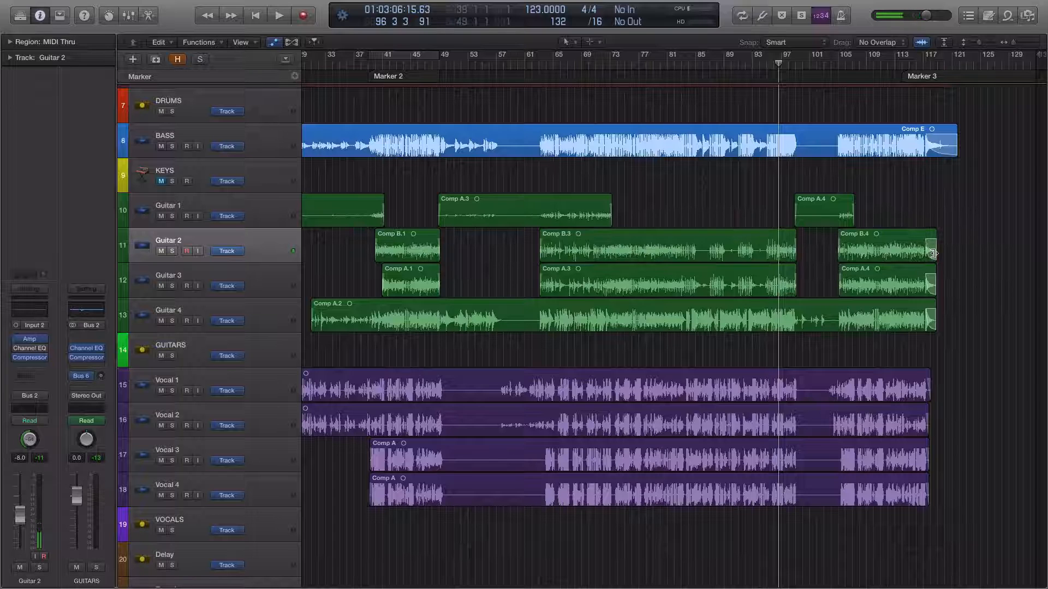
left_click_drag(933, 253, 1007, 253)
left_click_drag(935, 285, 1017, 293)
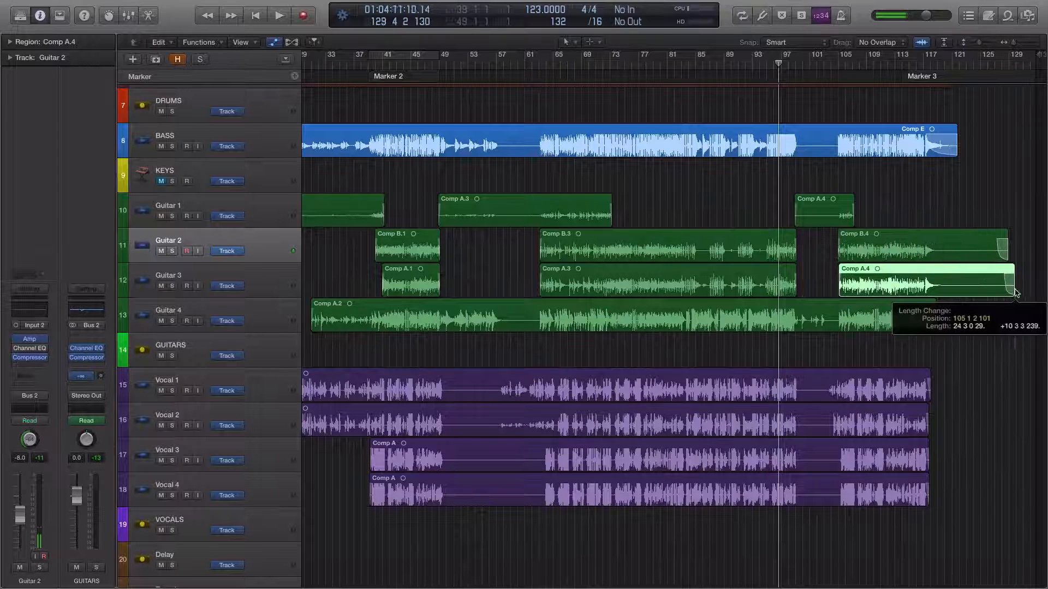
left_click_drag(936, 326, 977, 326)
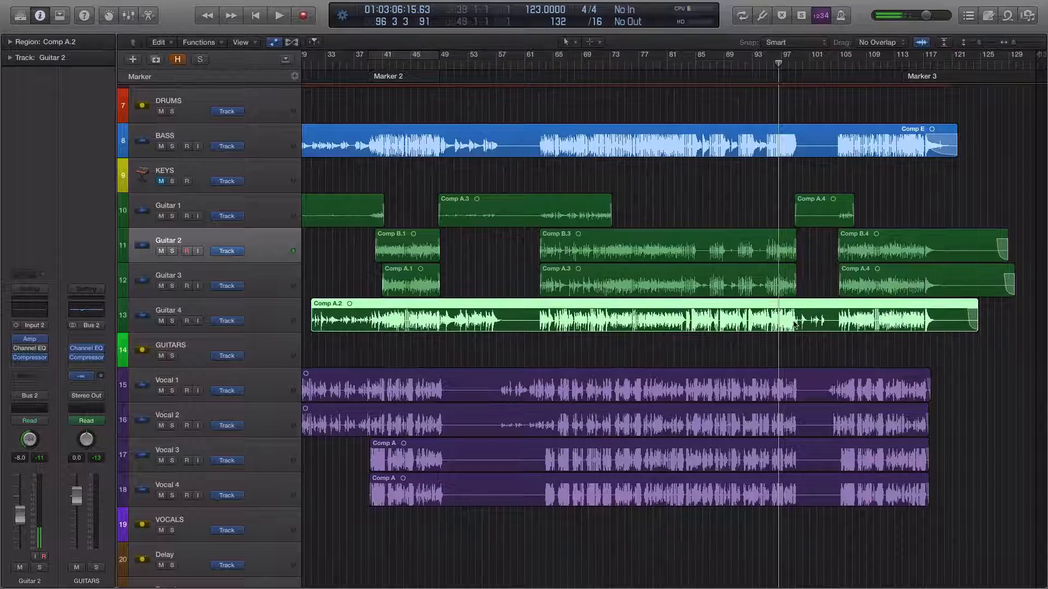
Mute the End Delay track and play the song's ending from bar 117 to about bar 121
scroll(794, 323, "down", 5)
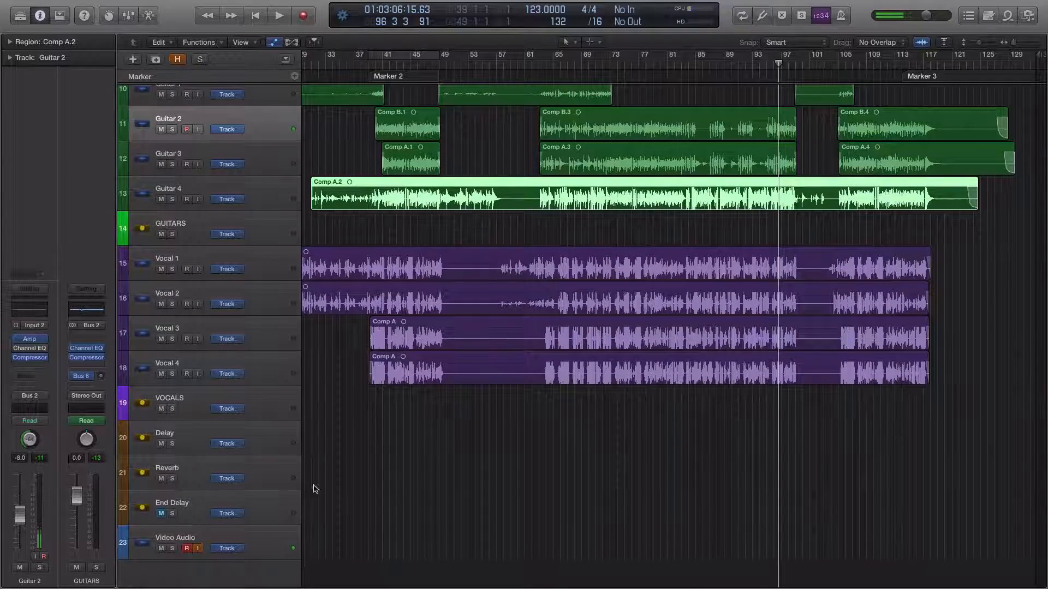
scroll(650, 474, "up", 4)
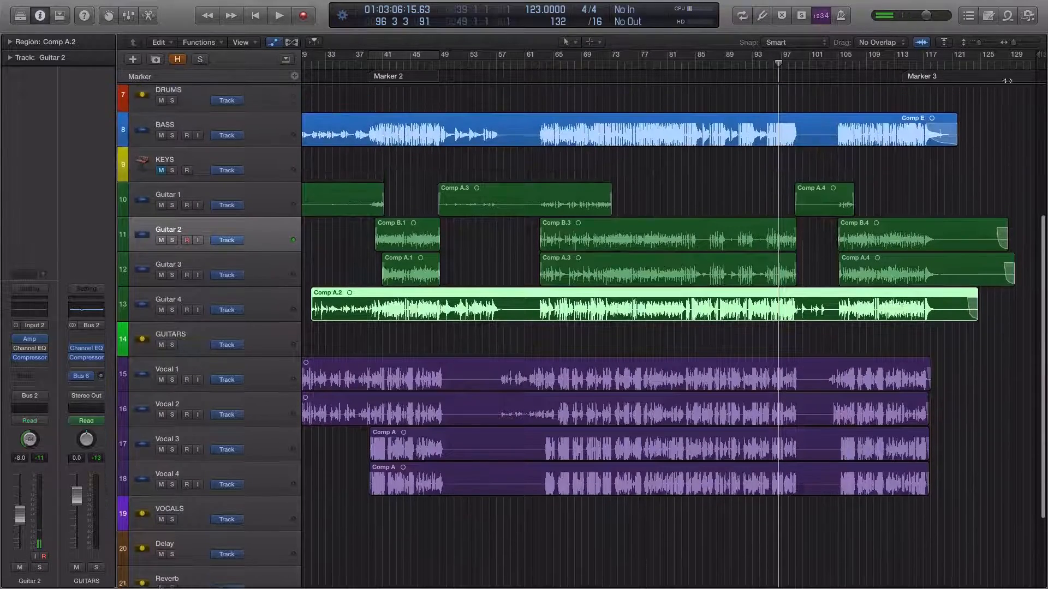
left_click(928, 63)
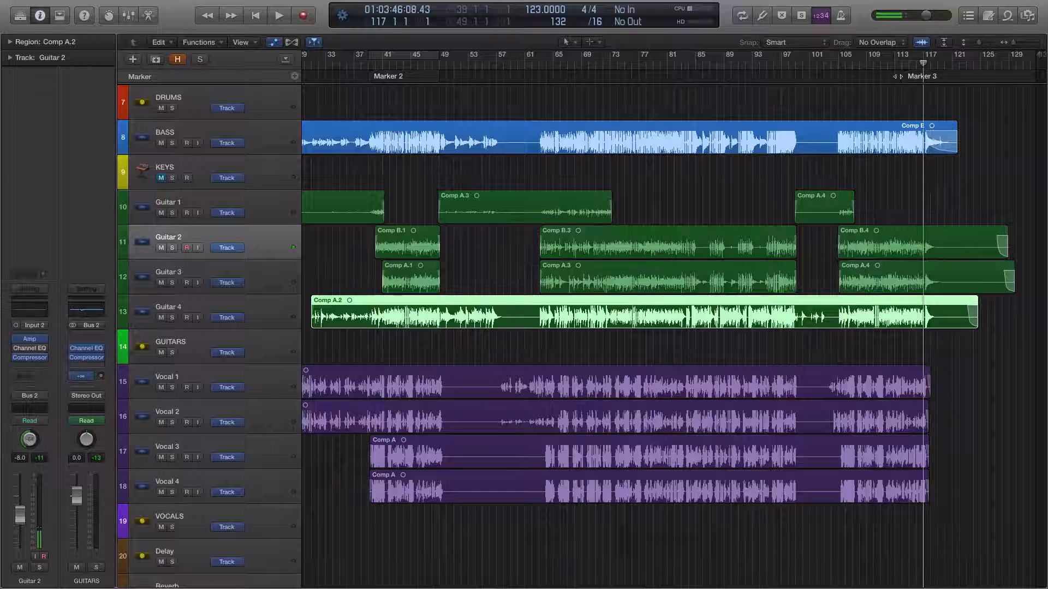
key("space")
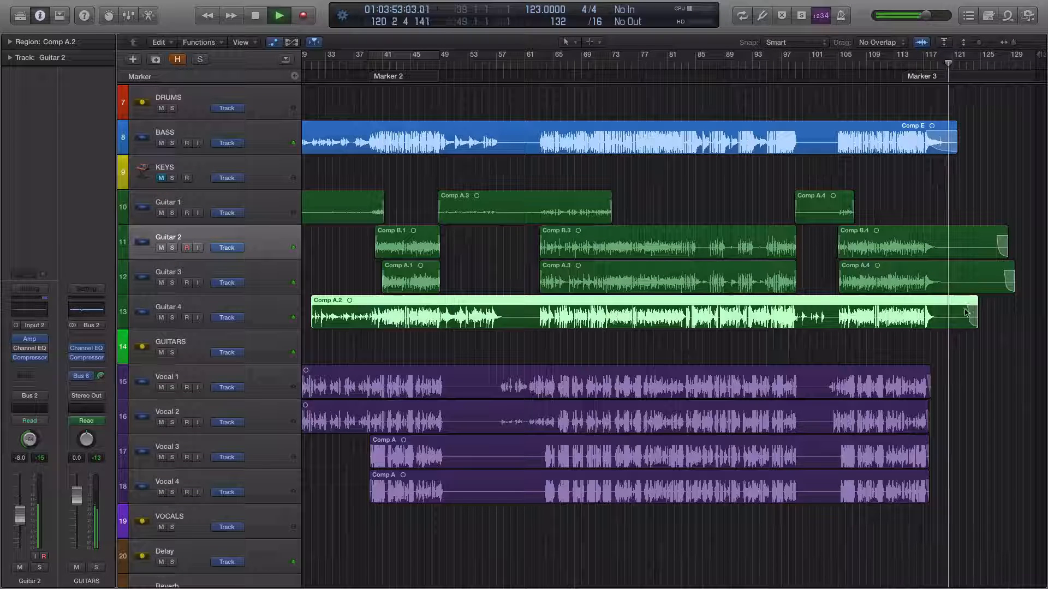
key("space")
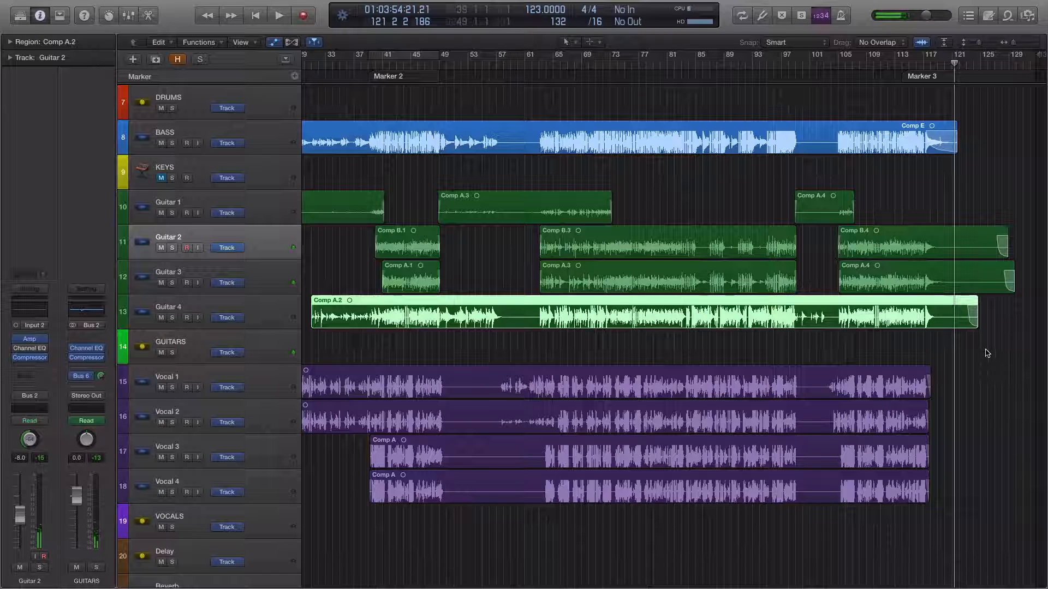
Undo the three region extensions on Guitar 2, Guitar 3 and Guitar 4
key("super+z")
key("super+z")
key("super+z")
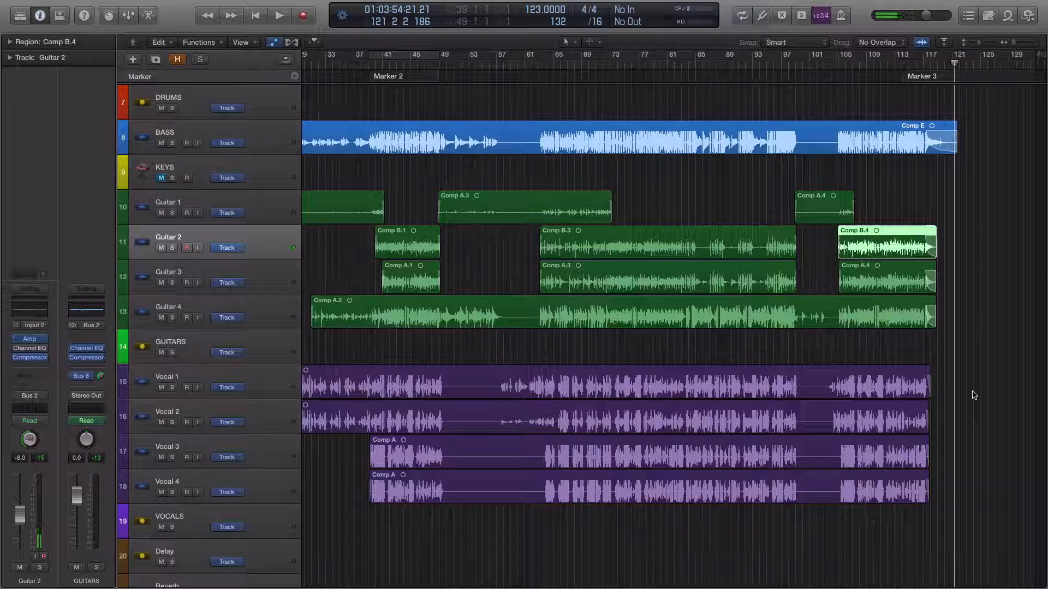
Select the GUITARS group, show the track automation and examine its send to End Delay around bar 117
scroll(557, 271, "down", 5)
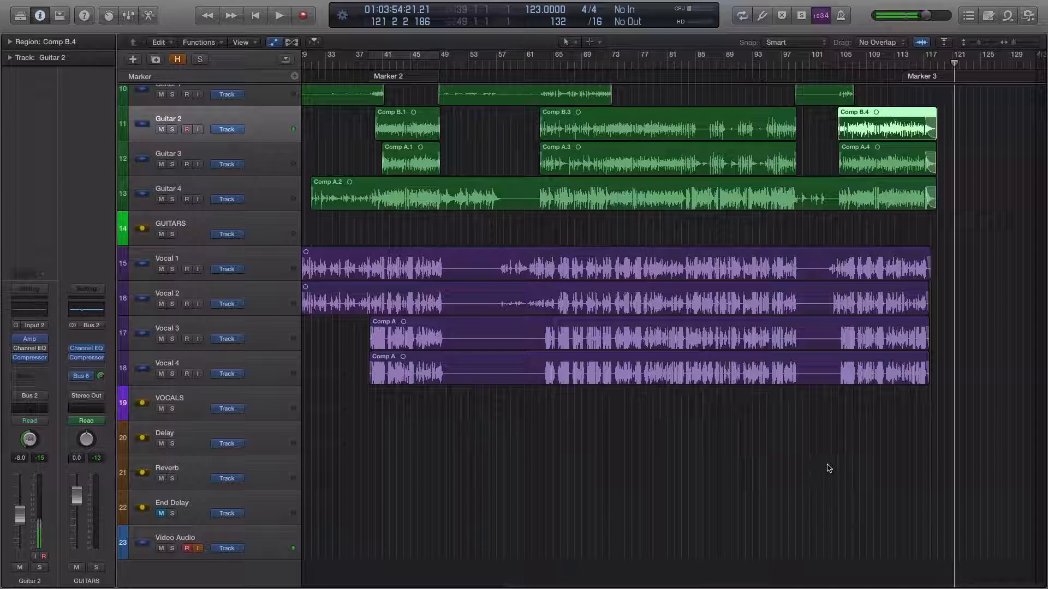
left_click(189, 504)
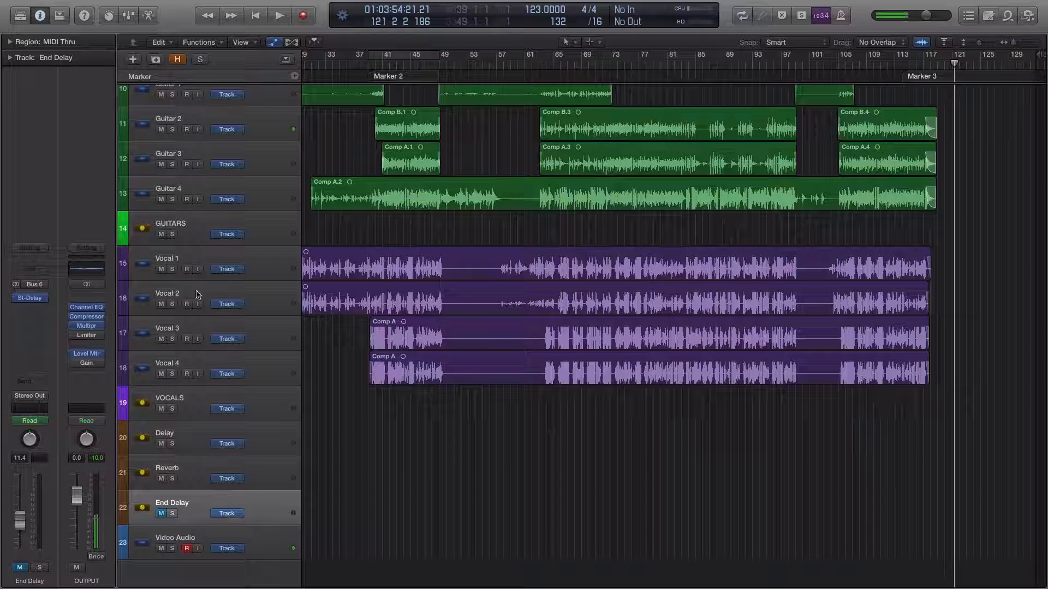
left_click(192, 224)
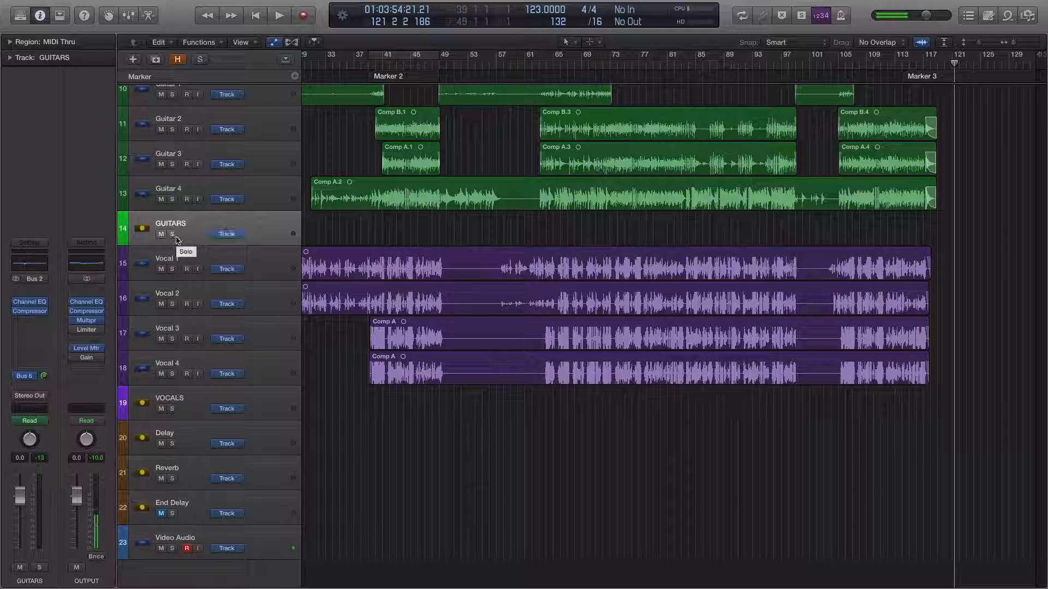
left_click(275, 42)
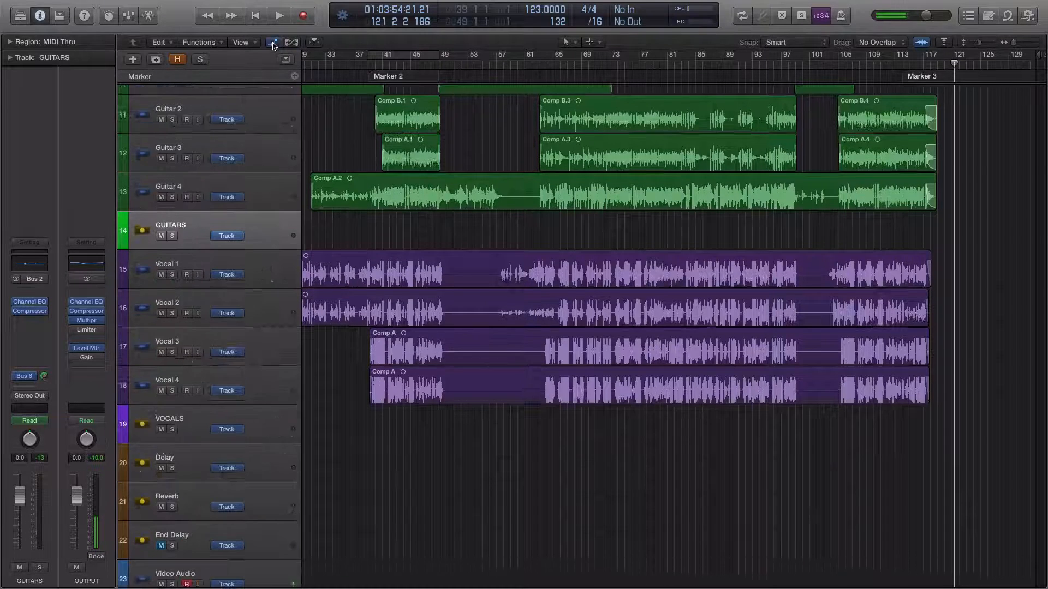
left_click_drag(1008, 40, 1022, 46)
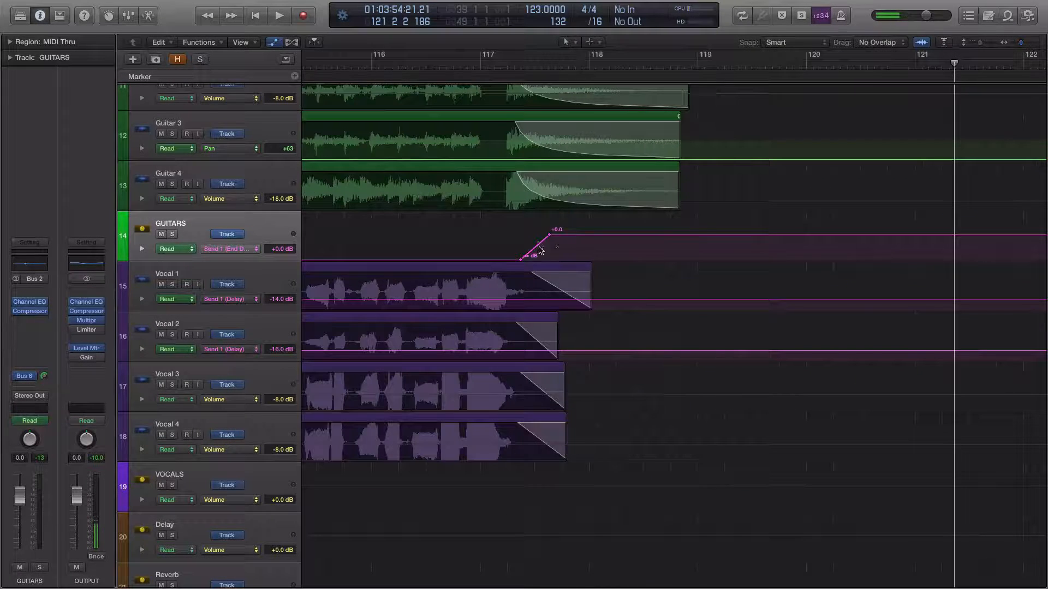
Set the playhead at the start of the GUITARS send ramp, just after bar 117, and compare it with the guitar fade-outs
left_click_drag(495, 67, 521, 67)
scroll(621, 221, "up", 3)
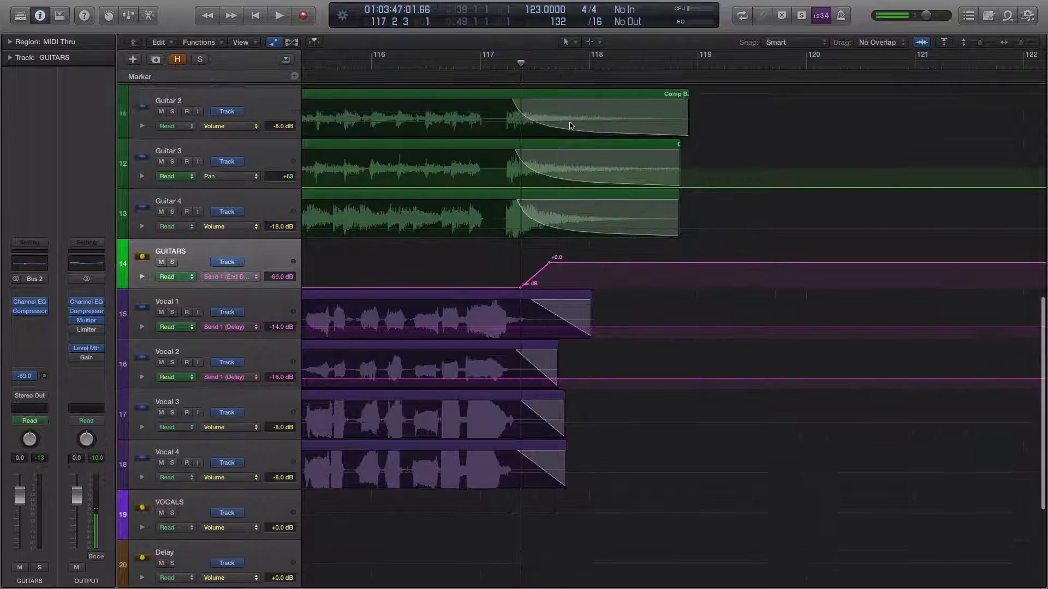
scroll(543, 230, "down", 3)
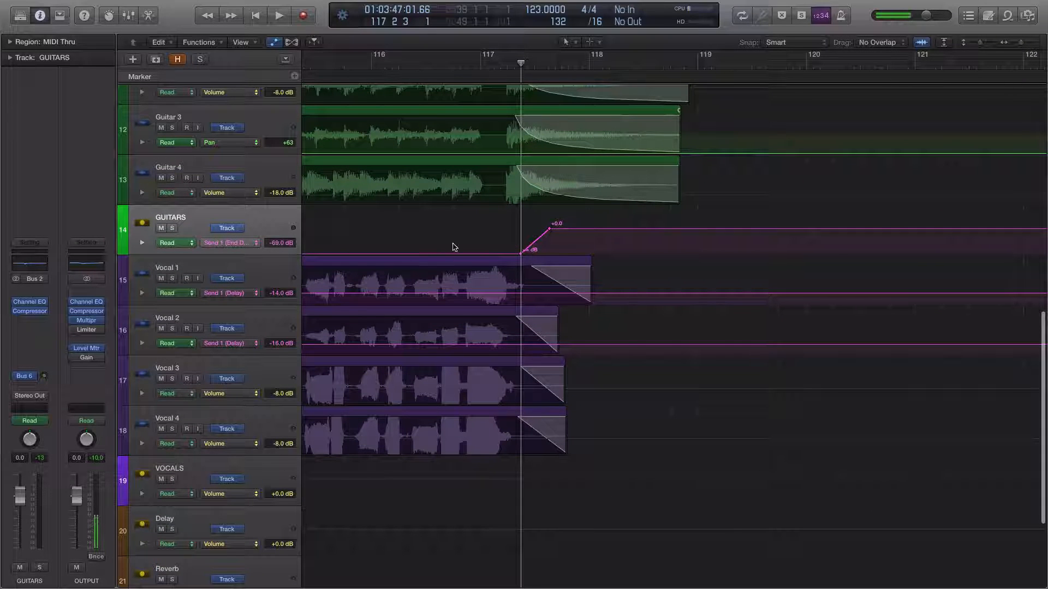
scroll(559, 122, "up", 1)
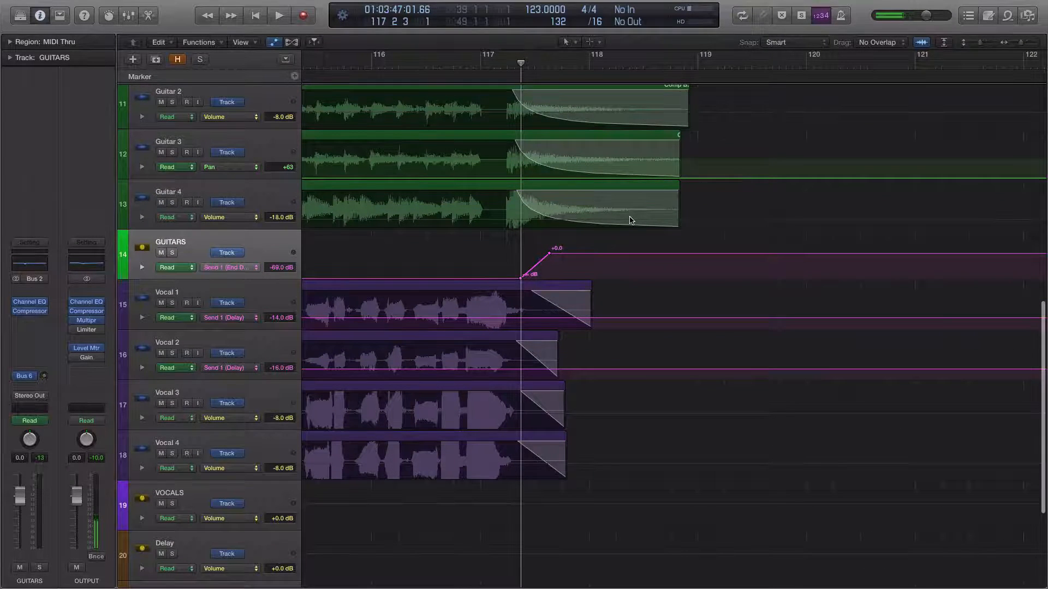
scroll(628, 311, "down", 6)
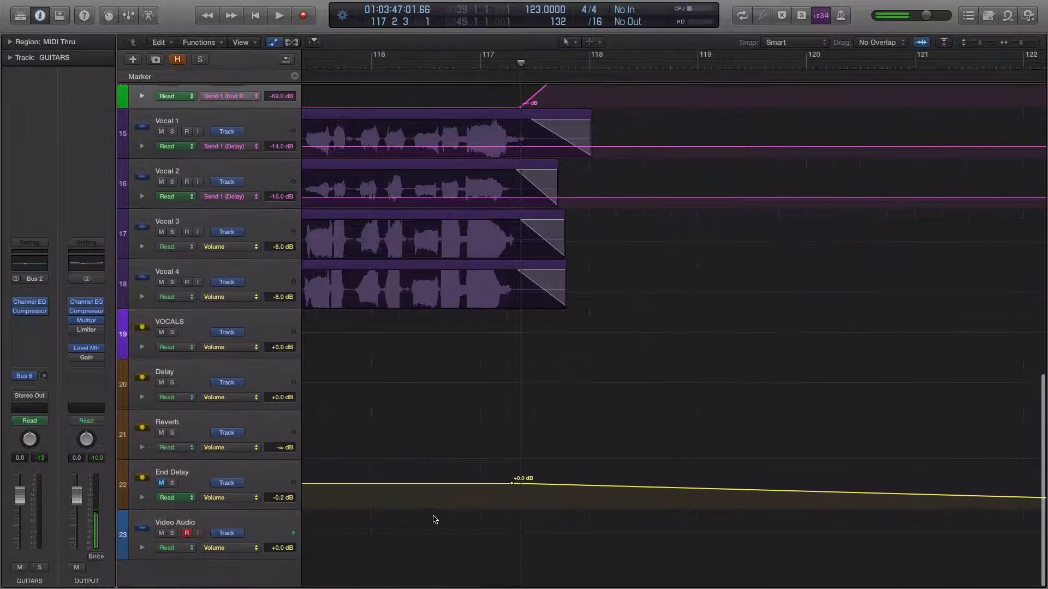
Select and unmute the End Delay track, and examine its volume fade-out from bar 117 to about bar 126 alongside the GUITARS send
left_click(188, 484)
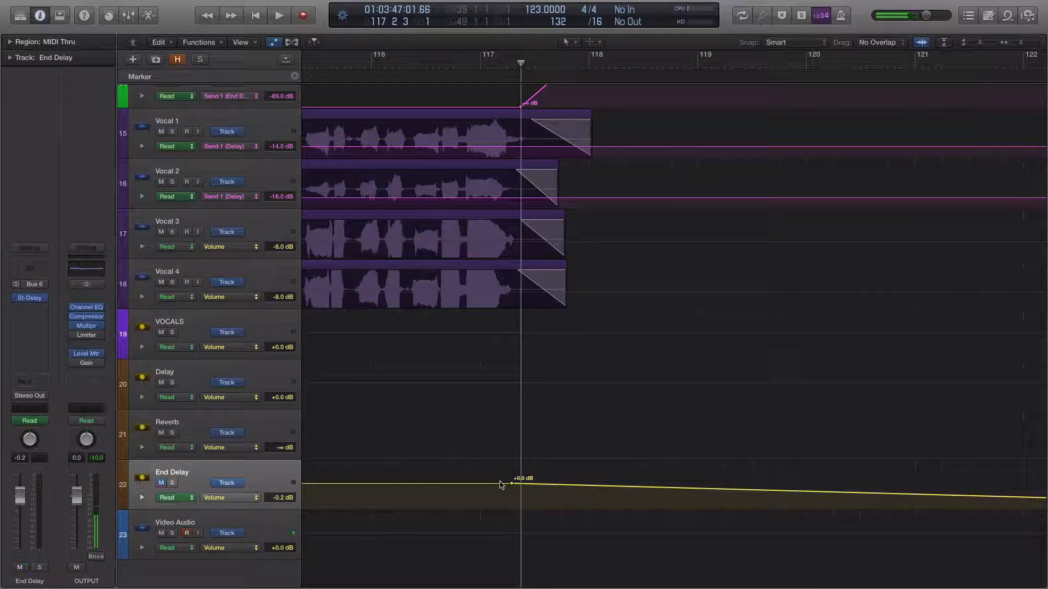
scroll(617, 480, "right", 3)
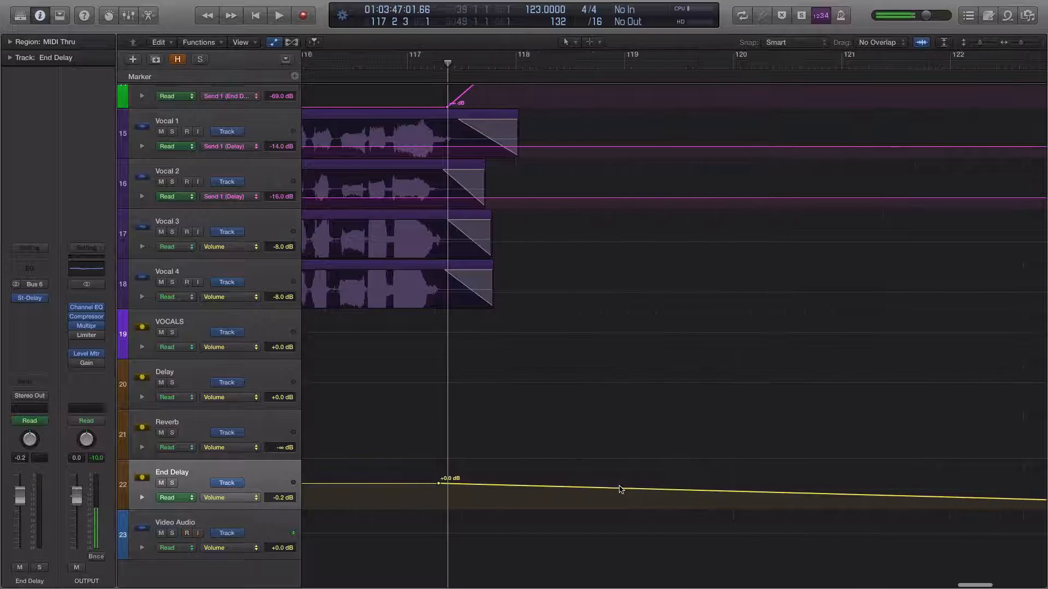
scroll(609, 402, "up", 3)
scroll(609, 405, "up", 1)
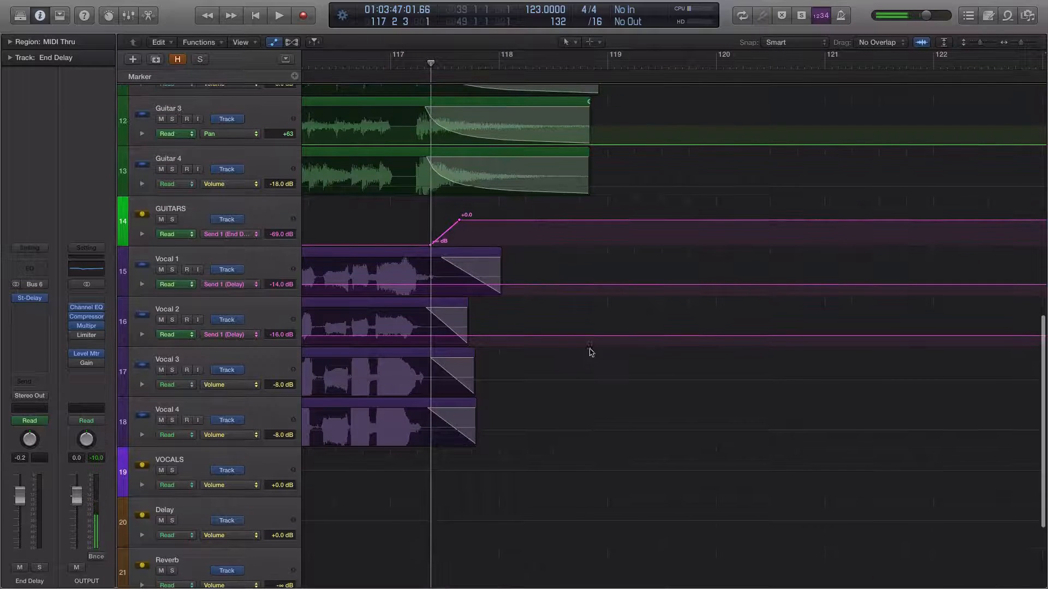
scroll(592, 358, "down", 5)
scroll(594, 365, "right", 5)
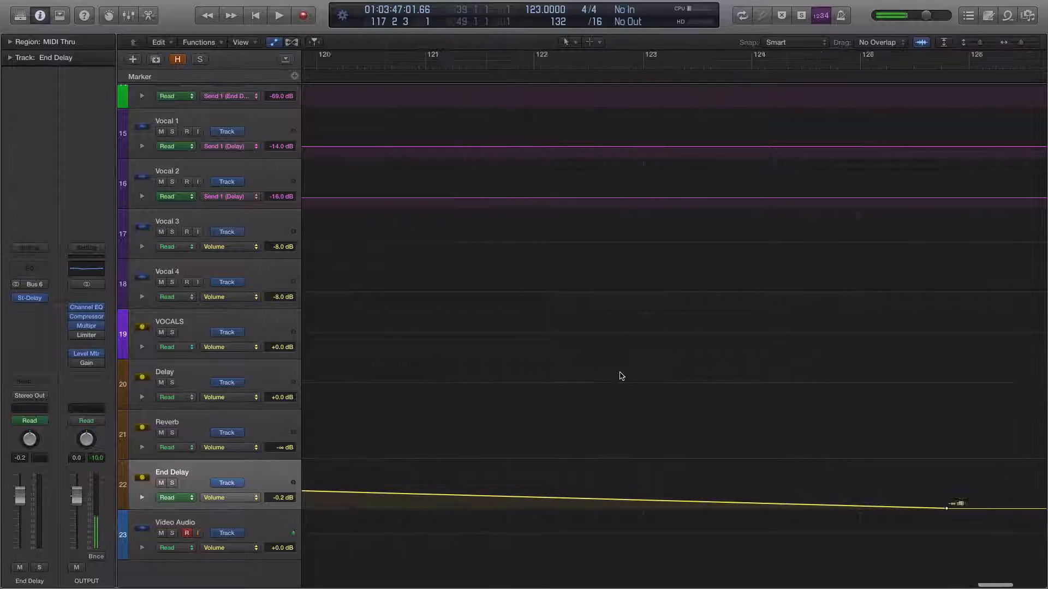
scroll(620, 376, "left", 10)
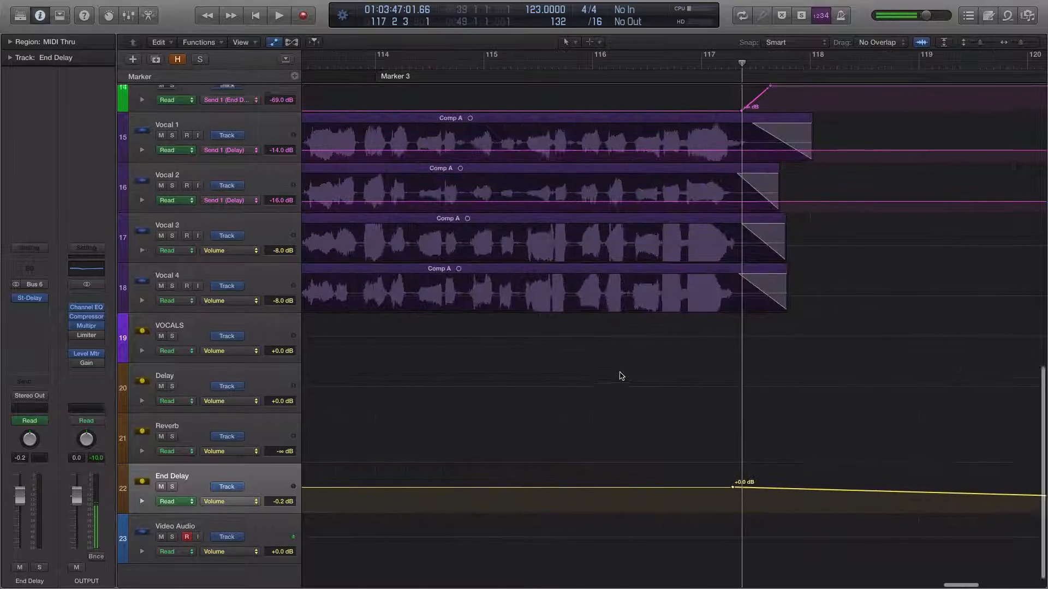
scroll(621, 376, "up", 10)
scroll(621, 376, "right", 2)
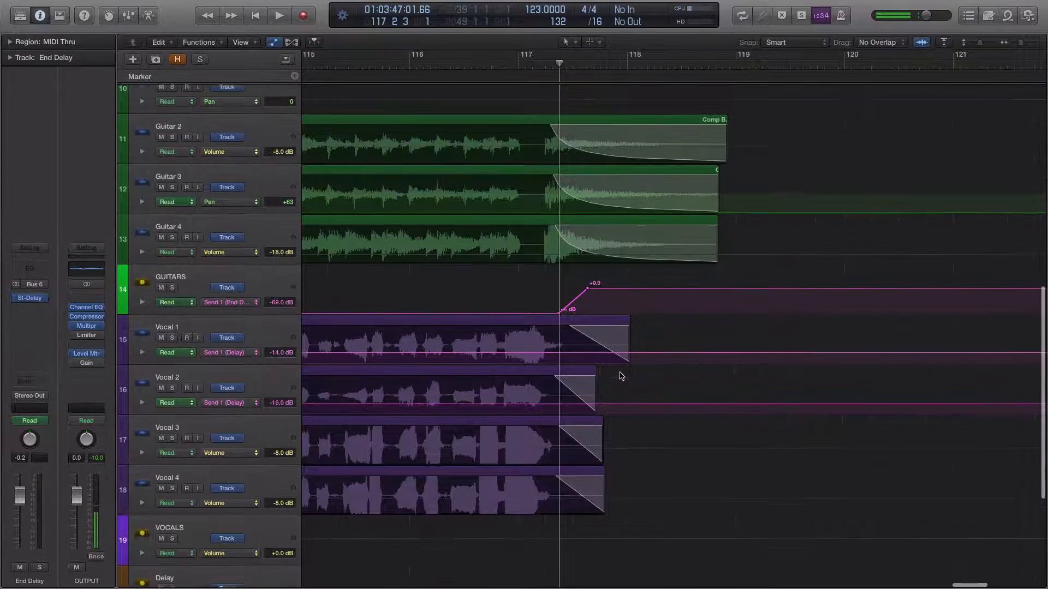
Open the Stereo Delay on the End Delay track to review its settings, and close it
scroll(611, 368, "down", 2)
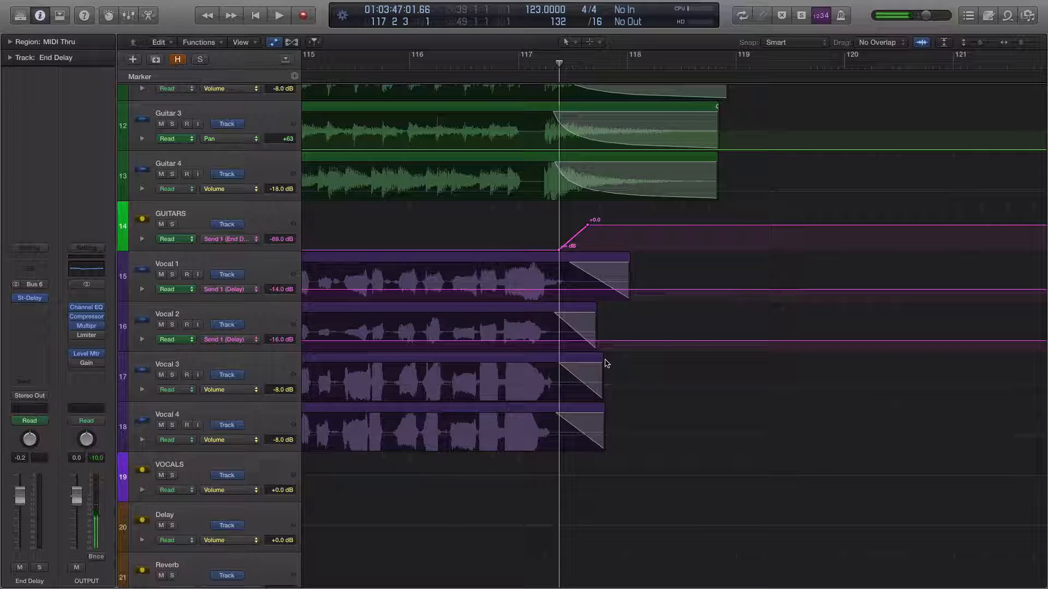
scroll(606, 363, "down", 5)
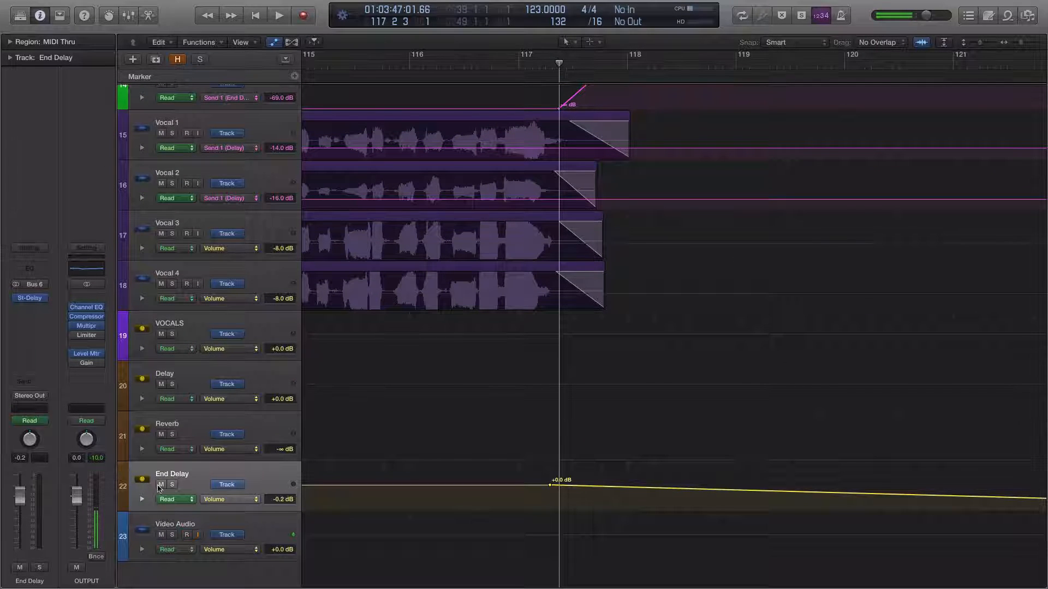
left_click(31, 304)
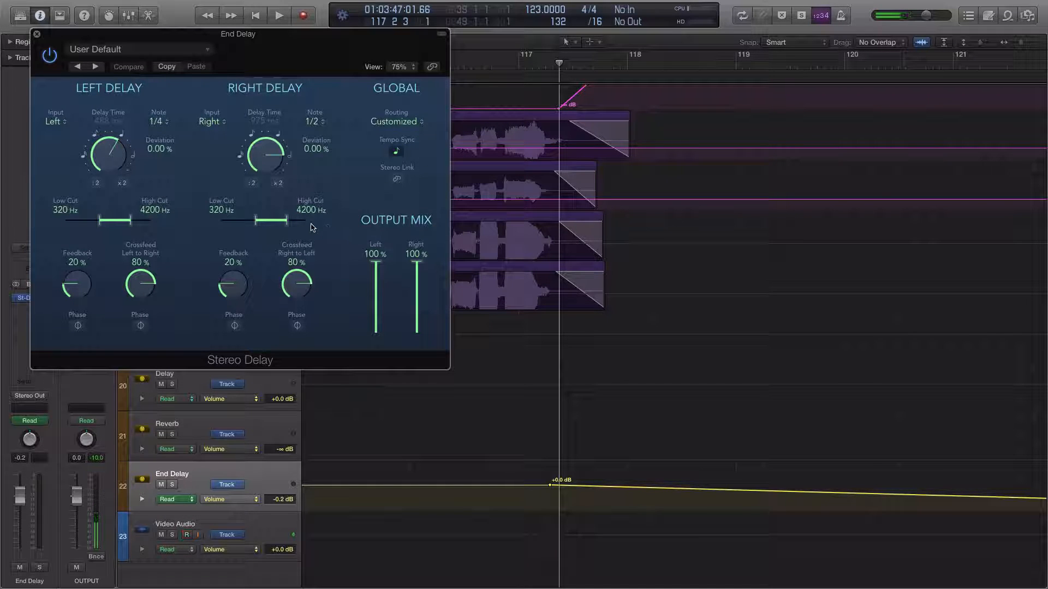
left_click(36, 35)
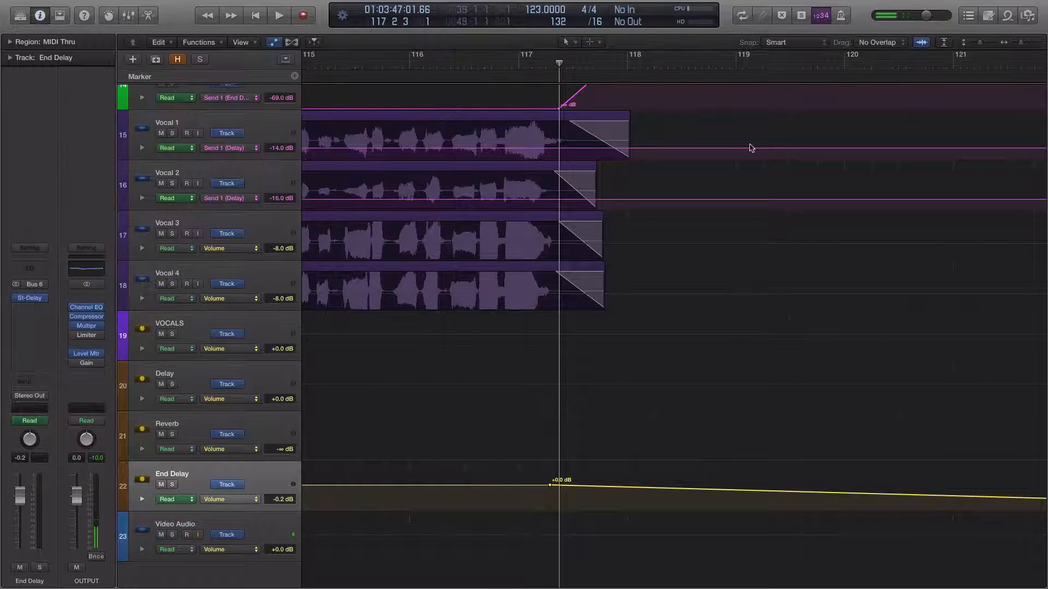
Hide the track automation and play the song's ending from bar 116 beat 4 to about bar 126
left_click_drag(1023, 43, 1020, 44)
scroll(743, 198, "up", 5)
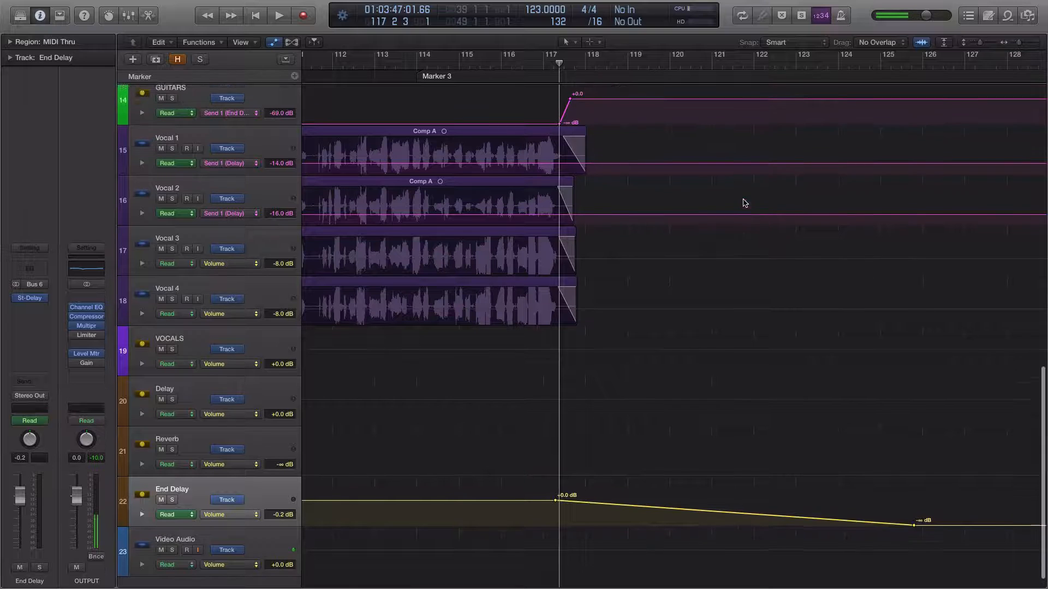
scroll(743, 202, "up", 1)
left_click(532, 66)
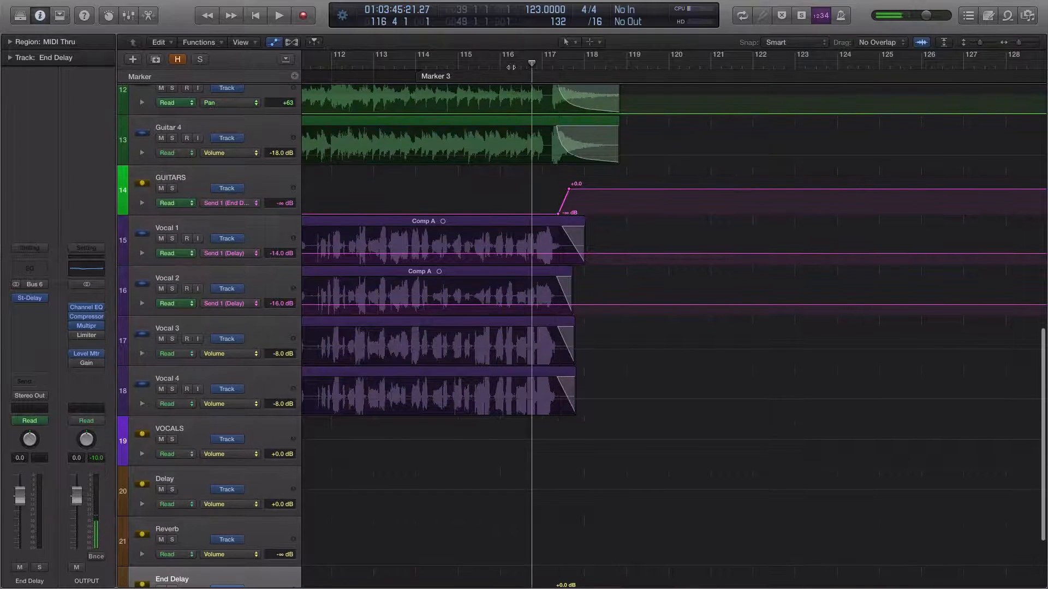
left_click(275, 43)
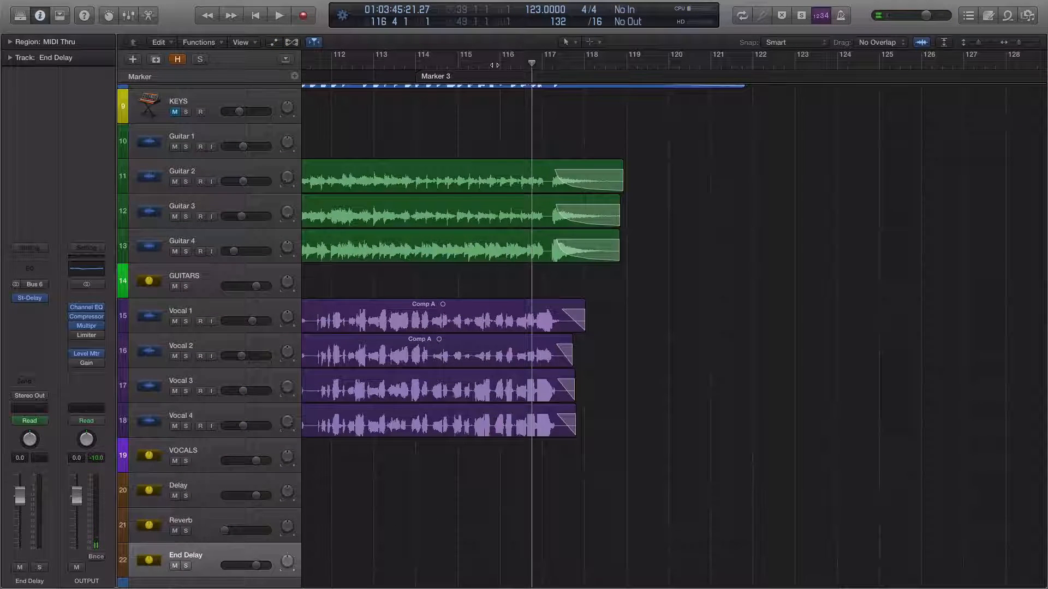
key("space")
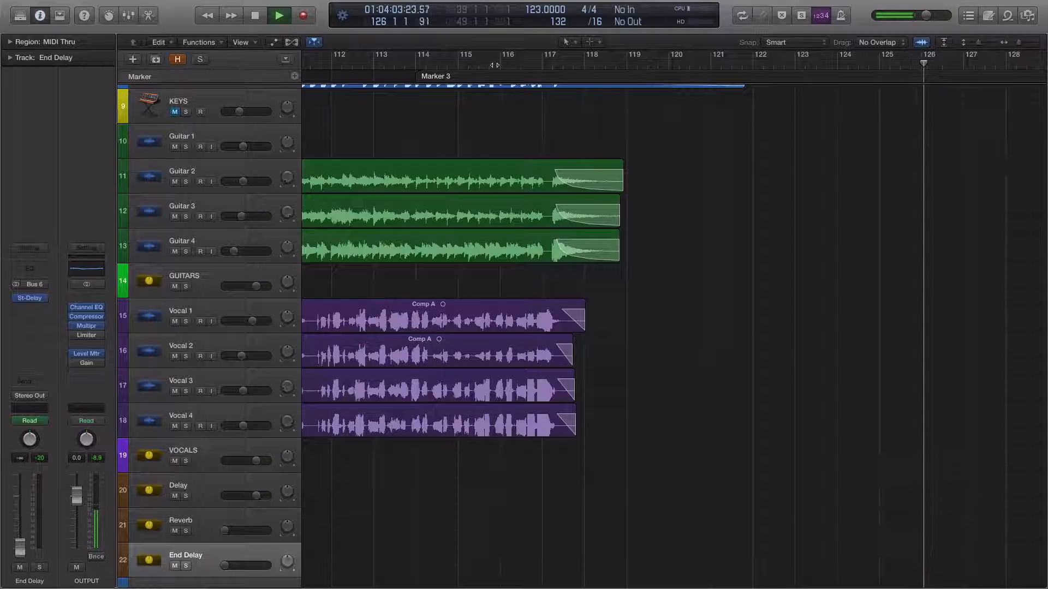
key("space")
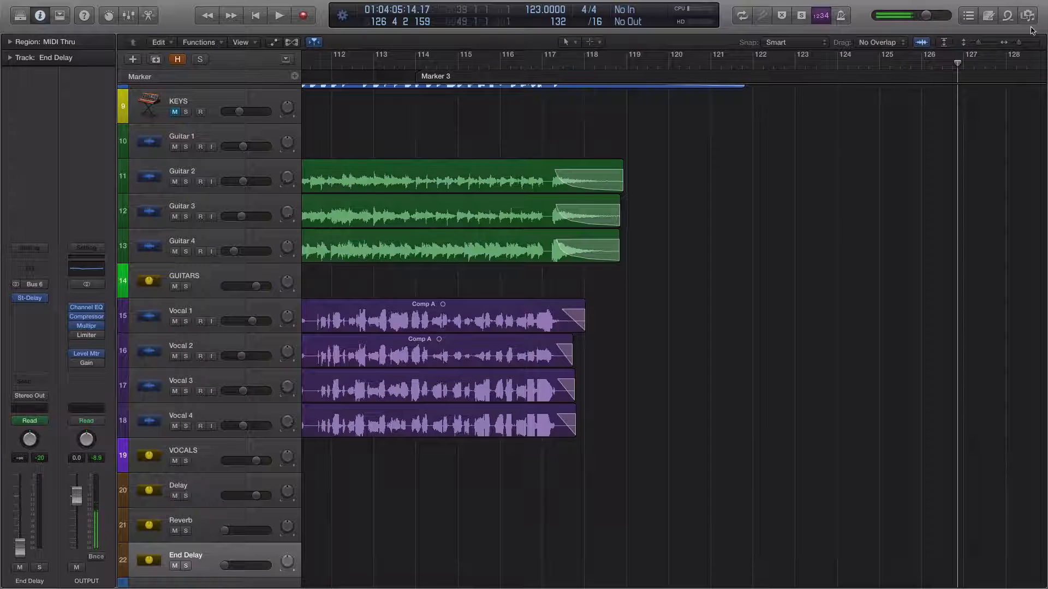
Review the overall arrangement from the drums to the End Delay, and select the Video Audio track
left_click_drag(1019, 42, 1015, 42)
scroll(925, 167, "down", 1)
scroll(925, 167, "up", 10)
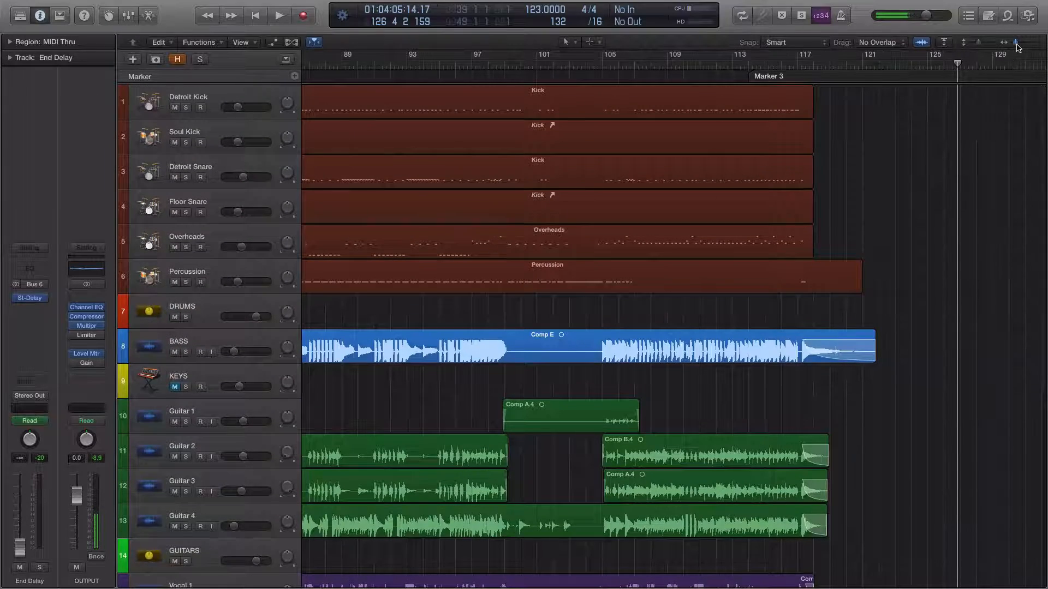
left_click_drag(1016, 43, 1014, 44)
scroll(974, 185, "down", 9)
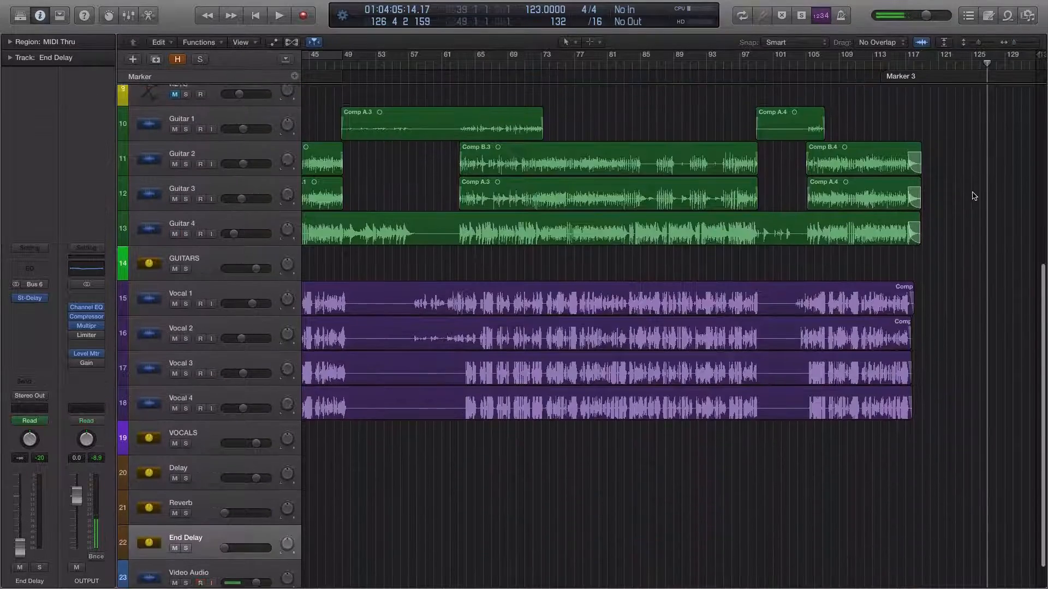
scroll(974, 191, "up", 4)
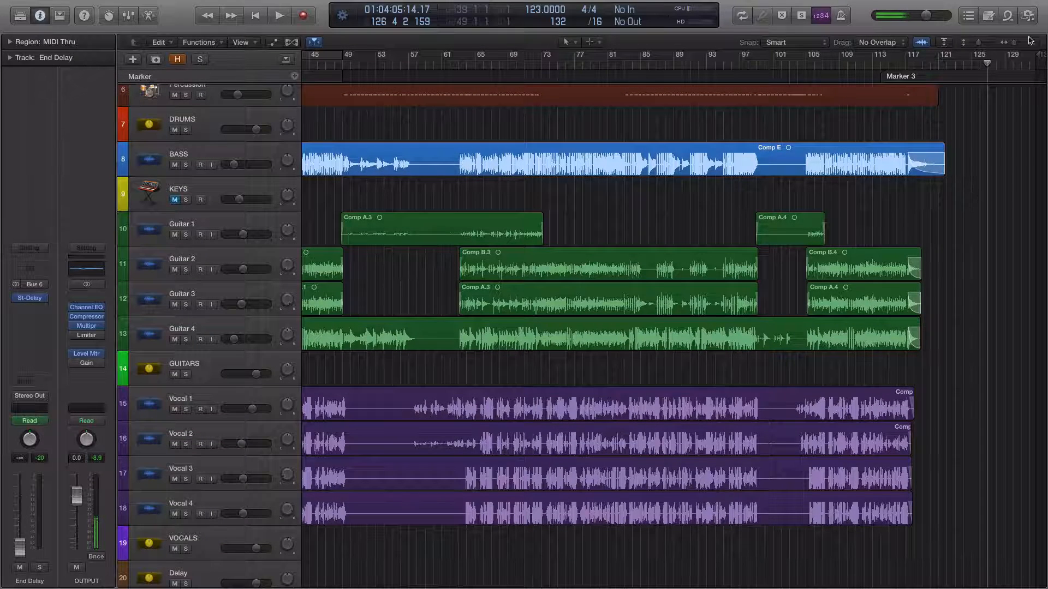
left_click_drag(1012, 47, 1009, 45)
scroll(441, 568, "down", 4)
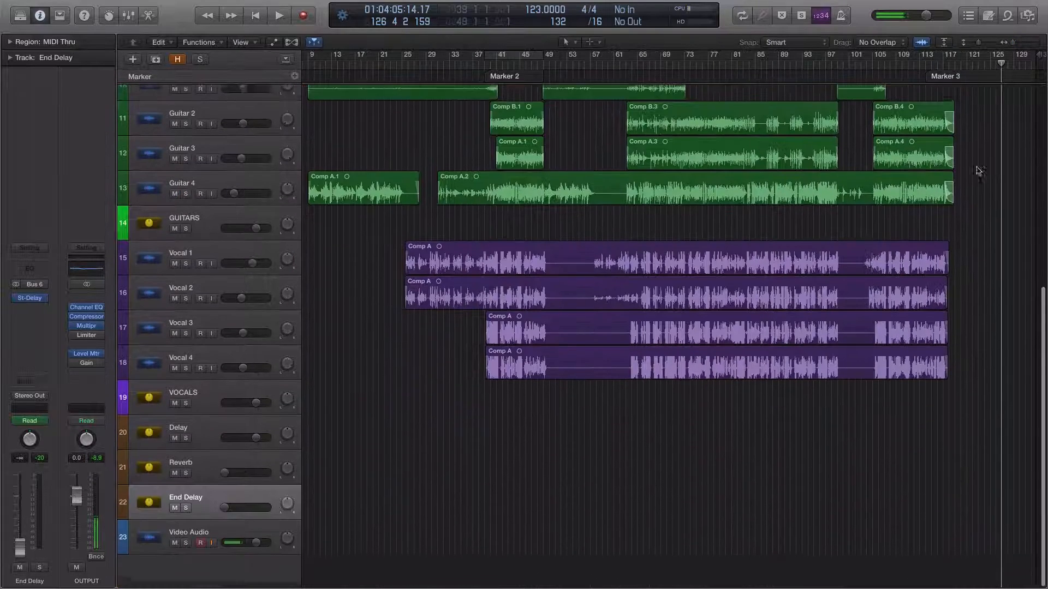
left_click(191, 541)
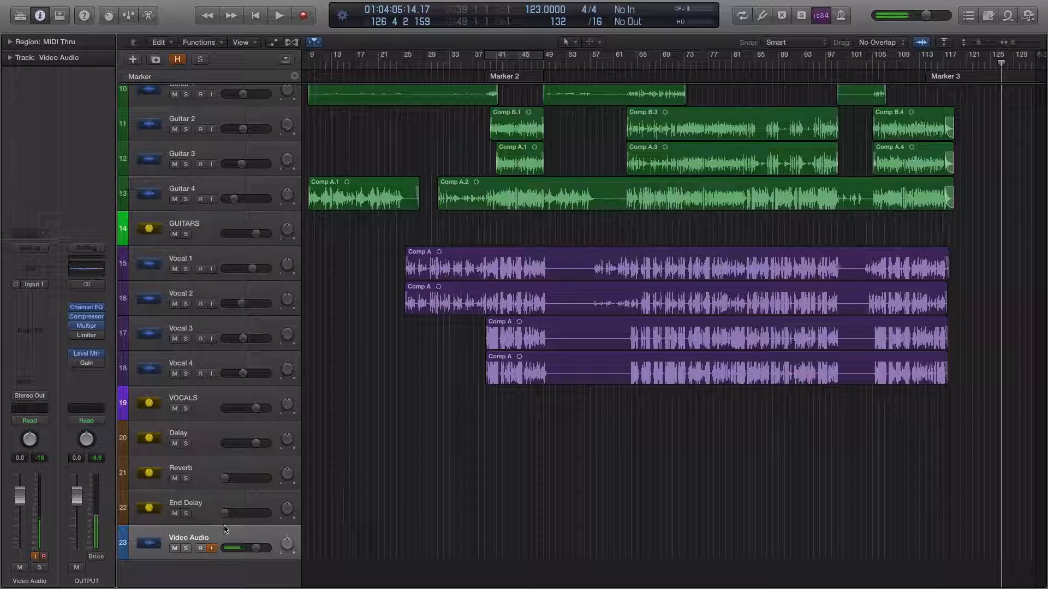